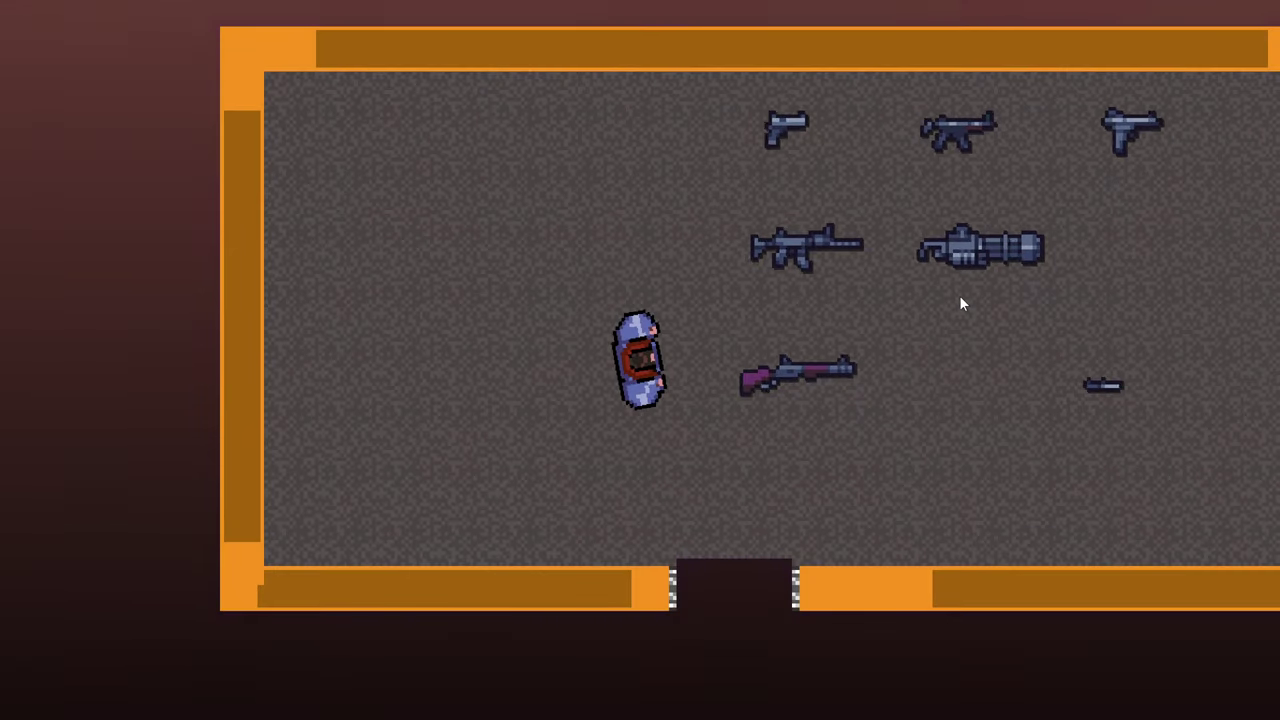
pyautogui.press('d')
pyautogui.rightClick(802, 338)
pyautogui.press('a')
pyautogui.press('w')
pyautogui.rightClick(653, 142)
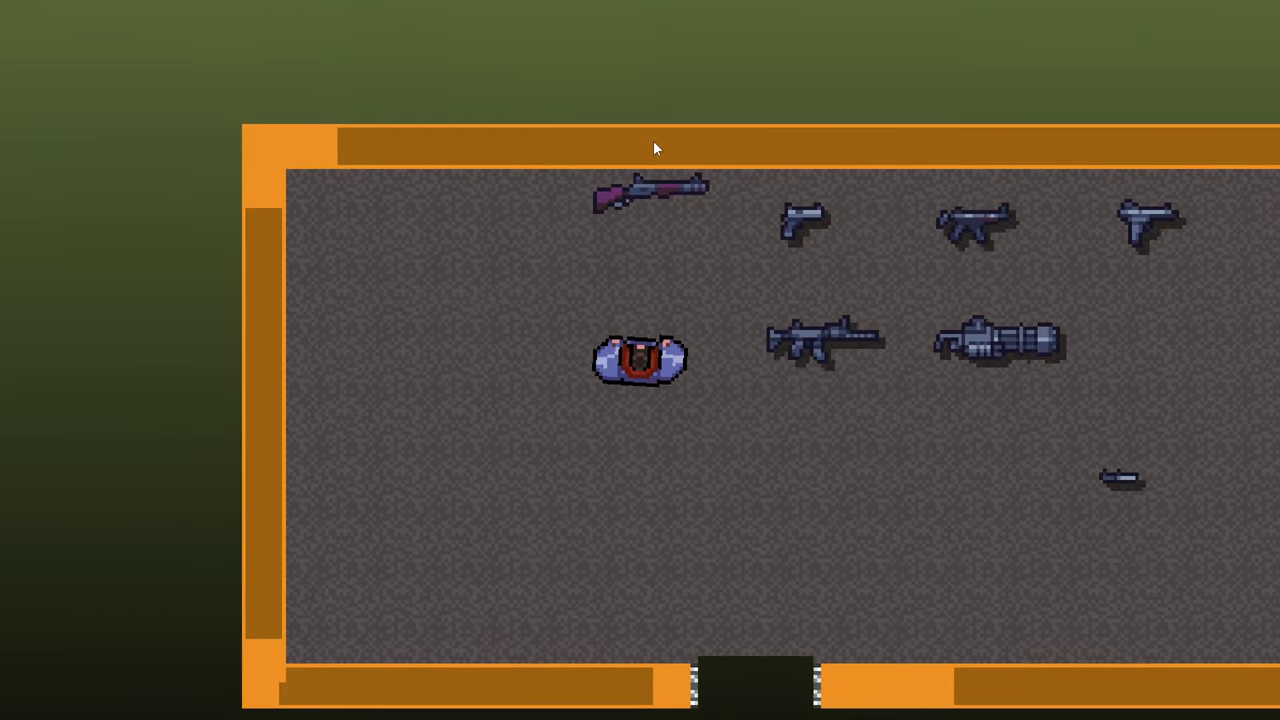
pyautogui.press('w')
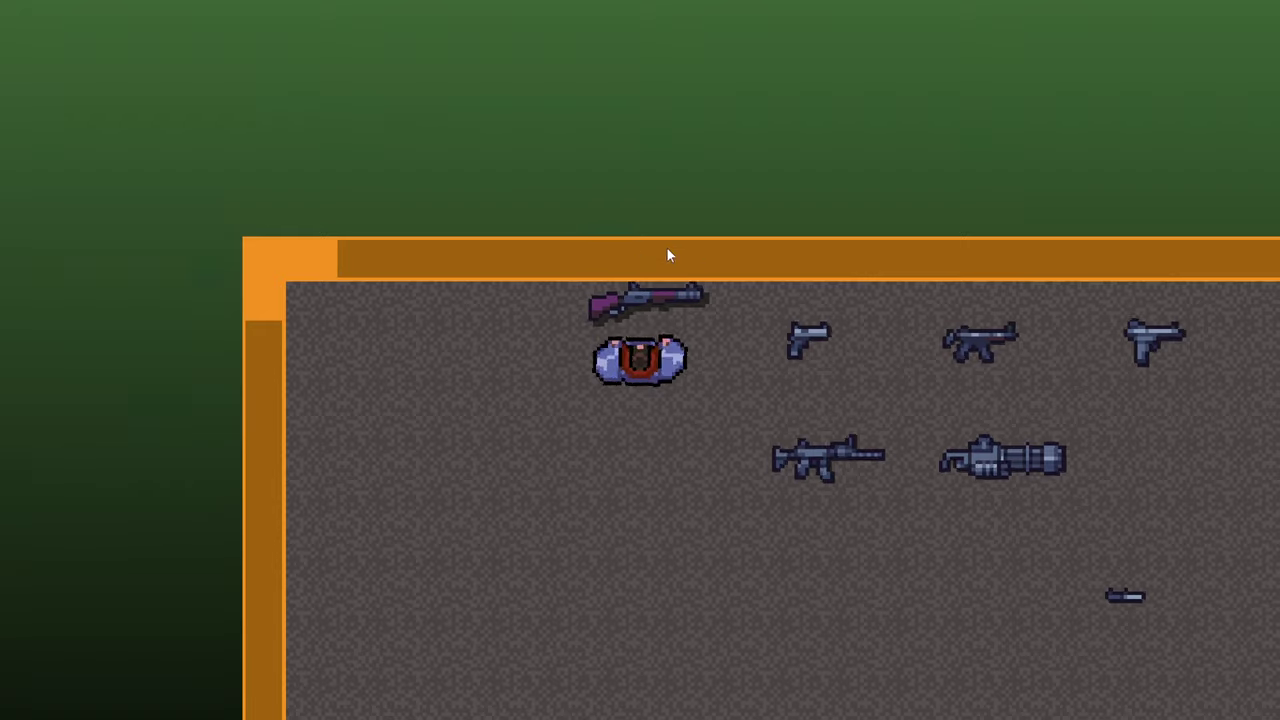
pyautogui.press('s')
pyautogui.press('d')
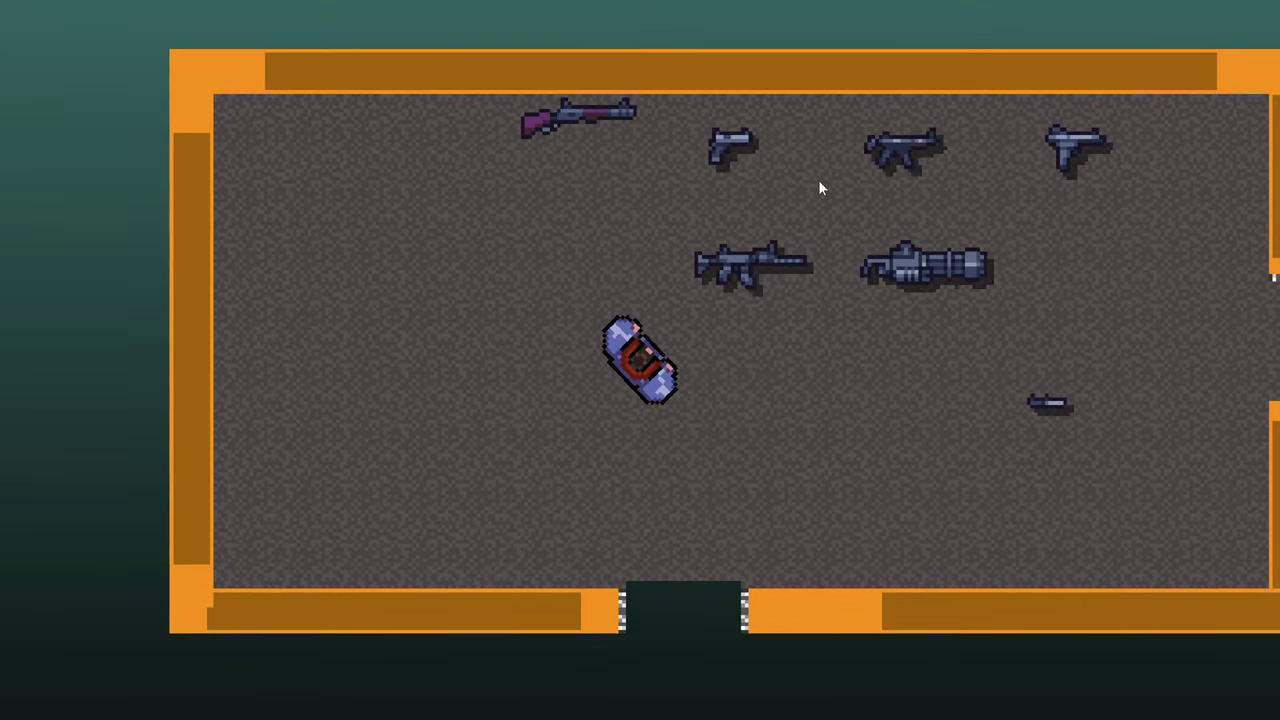
pyautogui.press('w')
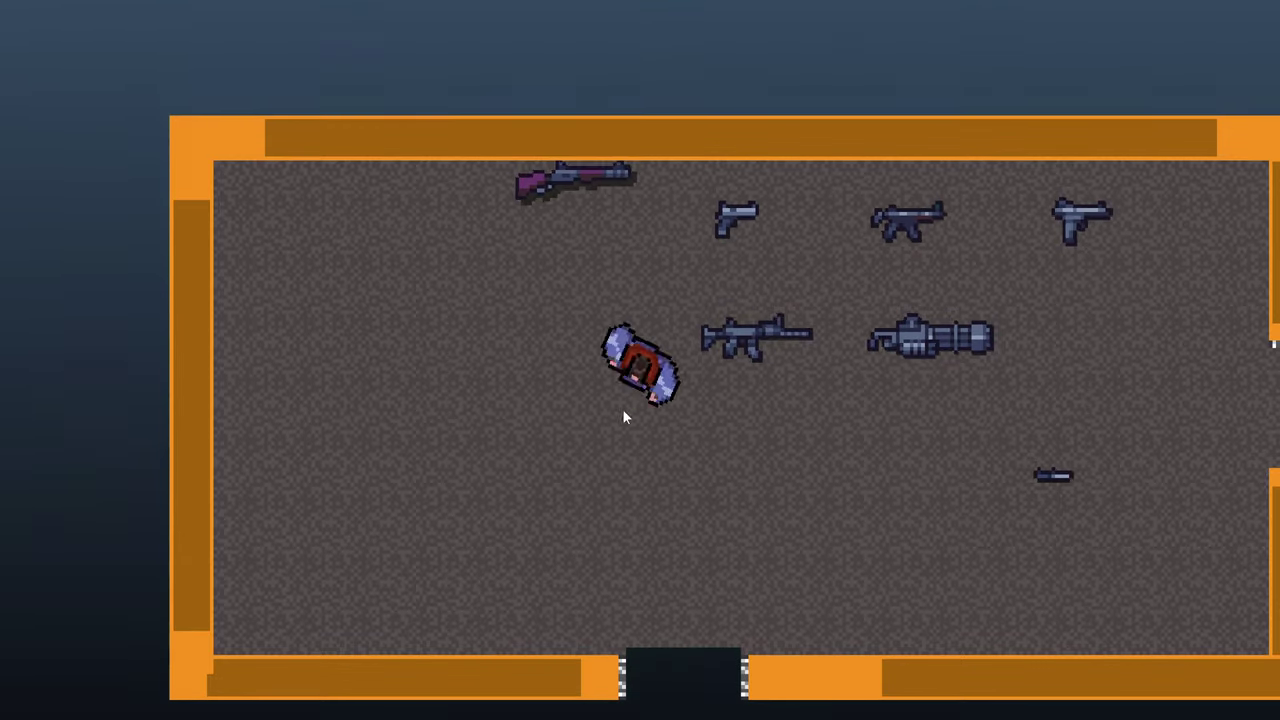
pyautogui.press('s')
pyautogui.press('w')
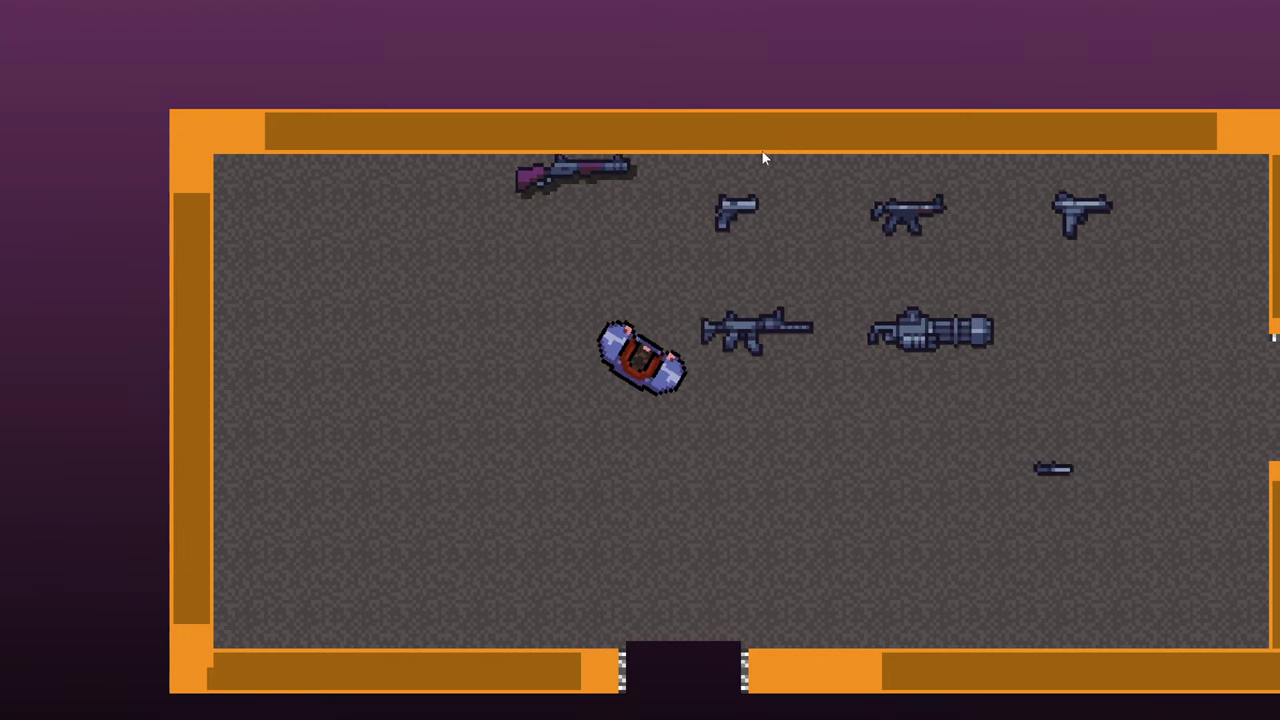
pyautogui.press('w')
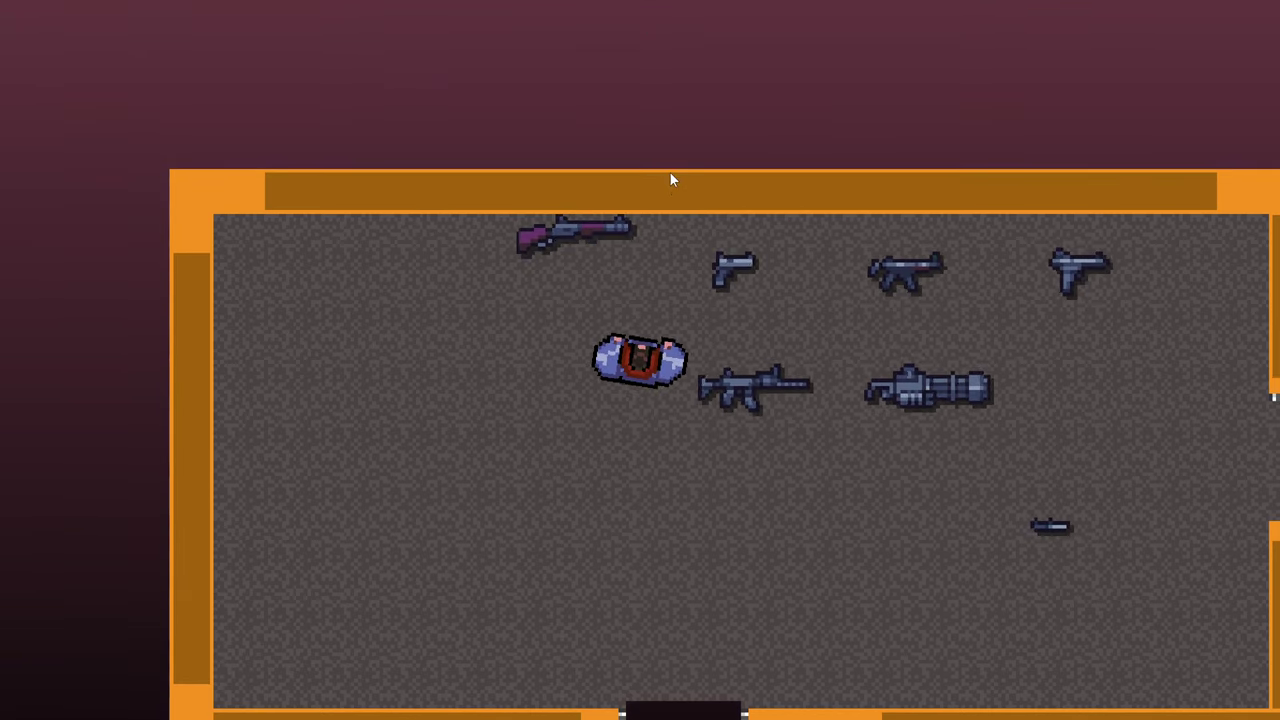
pyautogui.press('a')
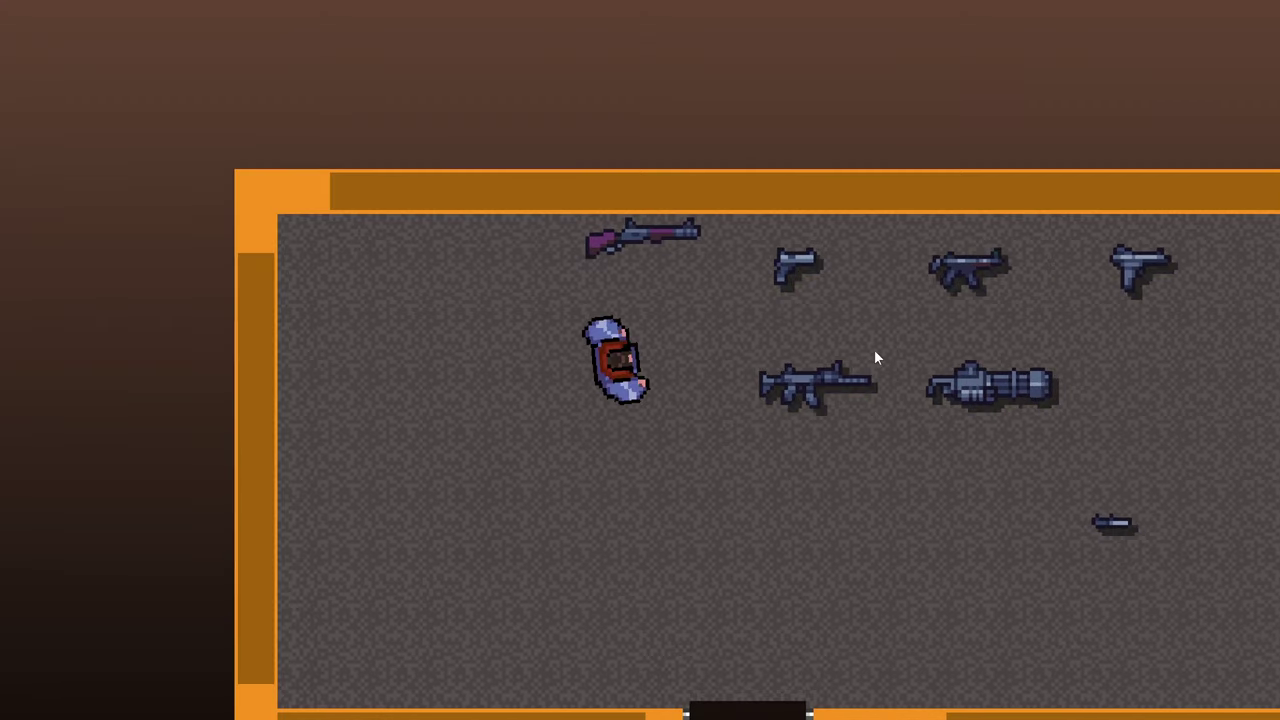
pyautogui.press('d')
pyautogui.rightClick(870, 357)
pyautogui.press('d')
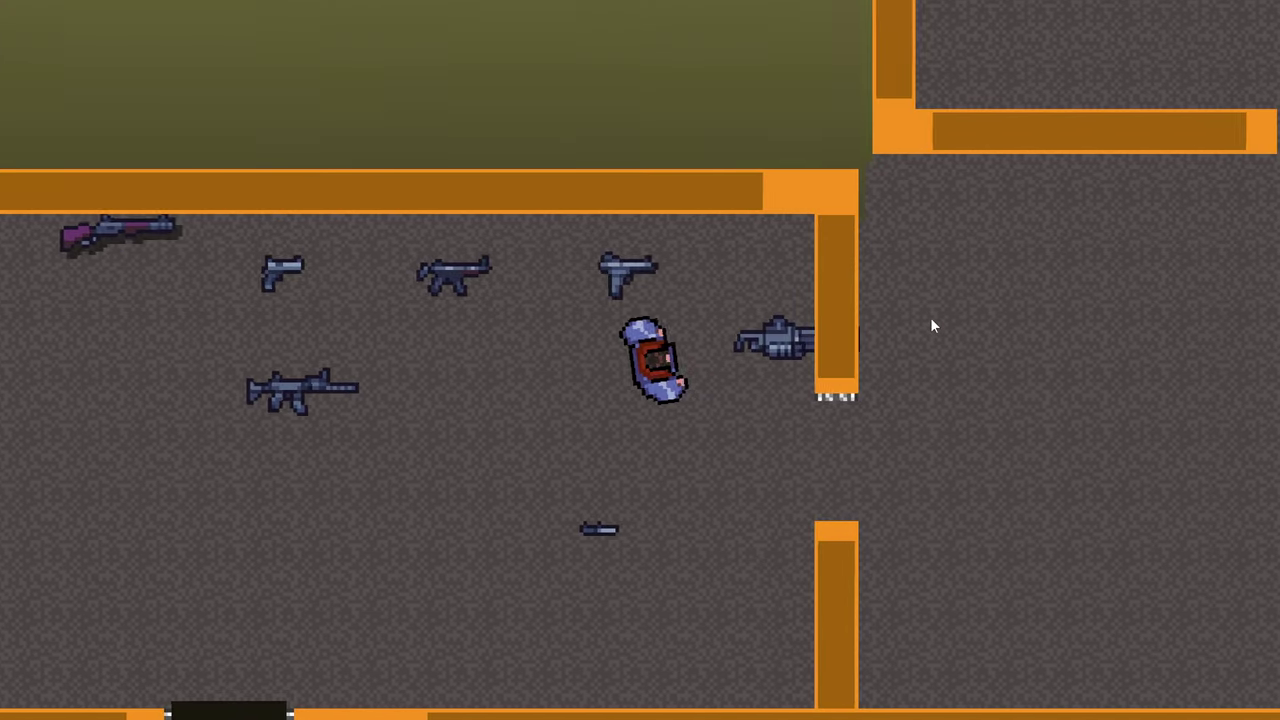
pyautogui.press('e')
pyautogui.press('a')
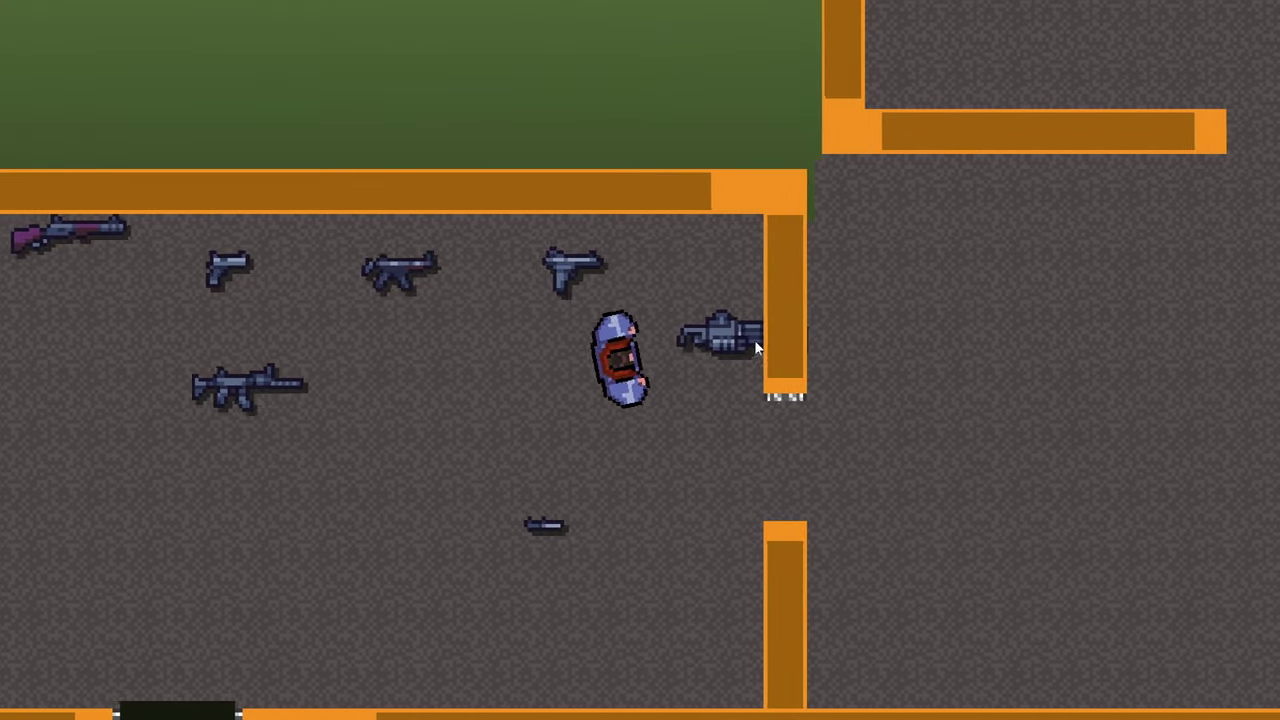
pyautogui.press('F1')
pyautogui.press('s')
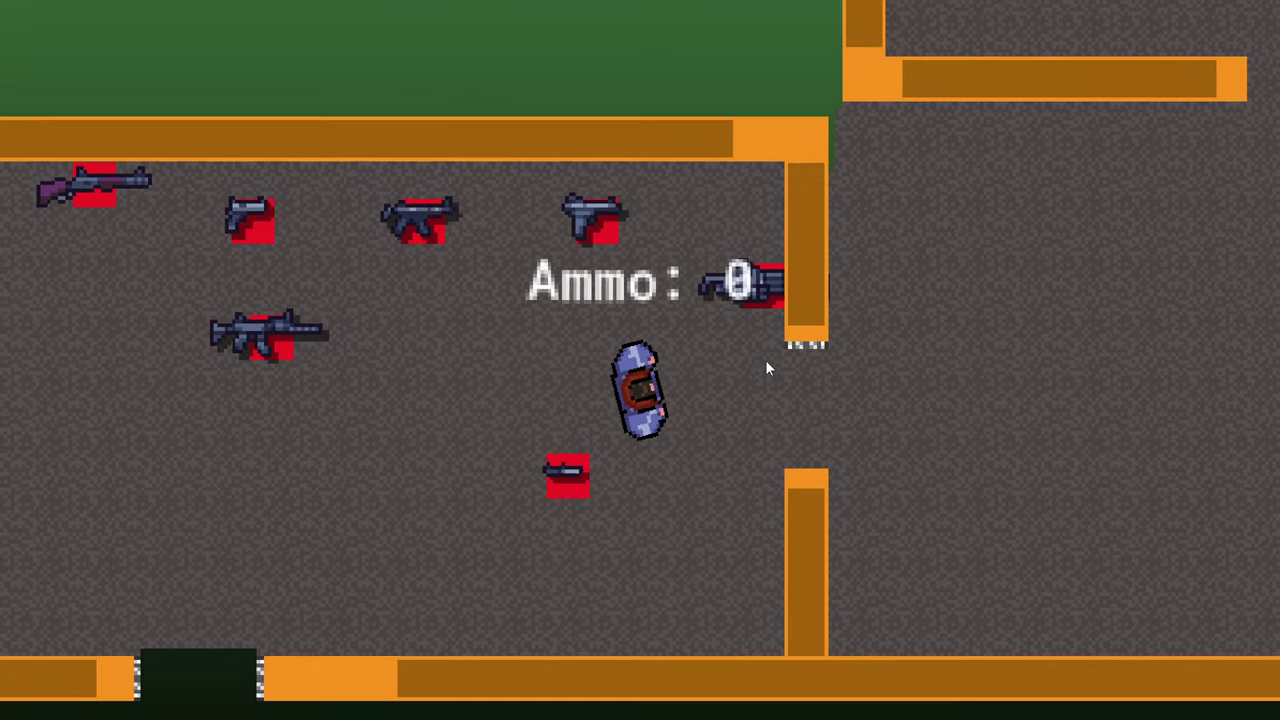
pyautogui.press('a')
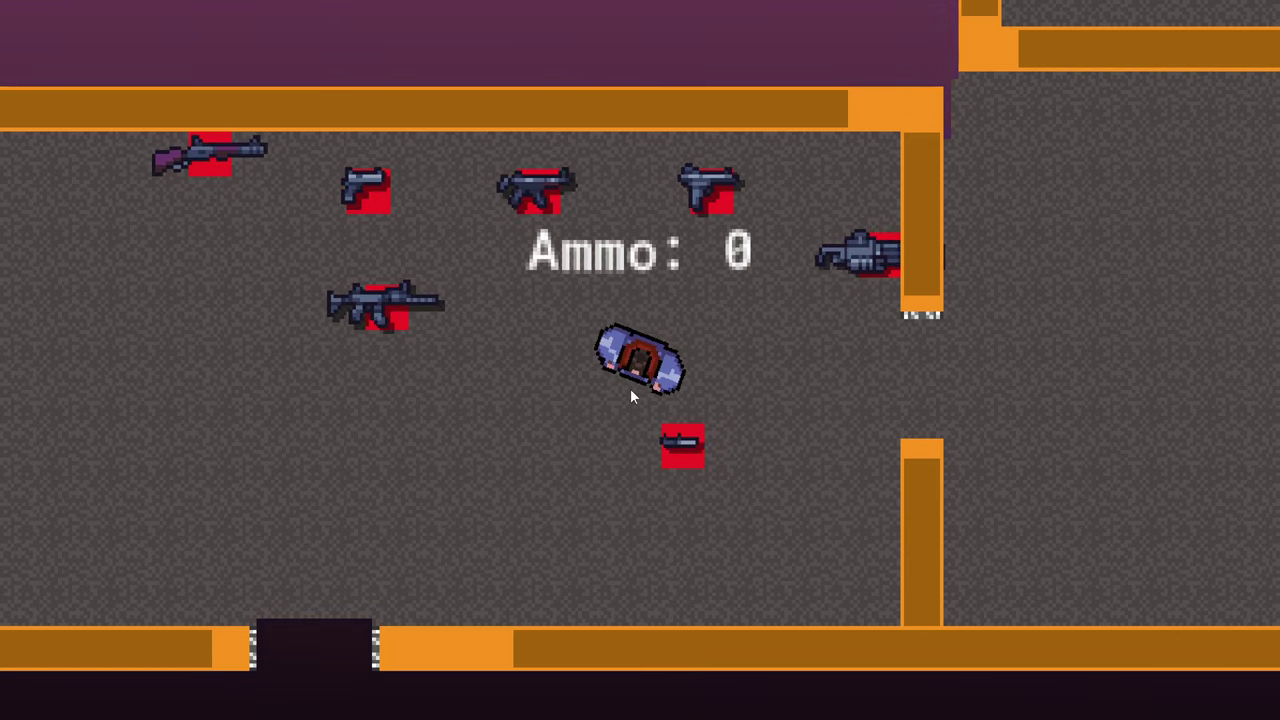
pyautogui.press('a')
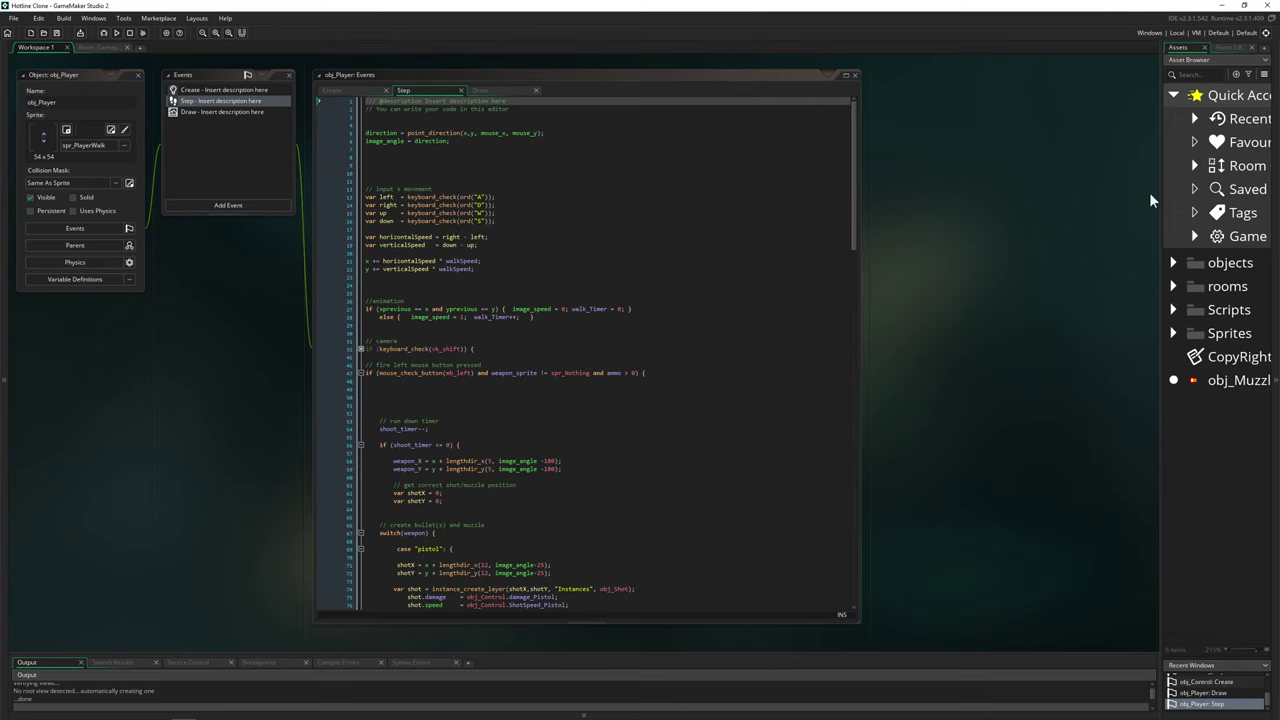
# Step: Collapse the Quick Access group and widen the Asset Browser so the full asset names fit
pyautogui.click(1176, 96)
pyautogui.moveTo(1161, 105); pyautogui.dragTo(1060, 109)
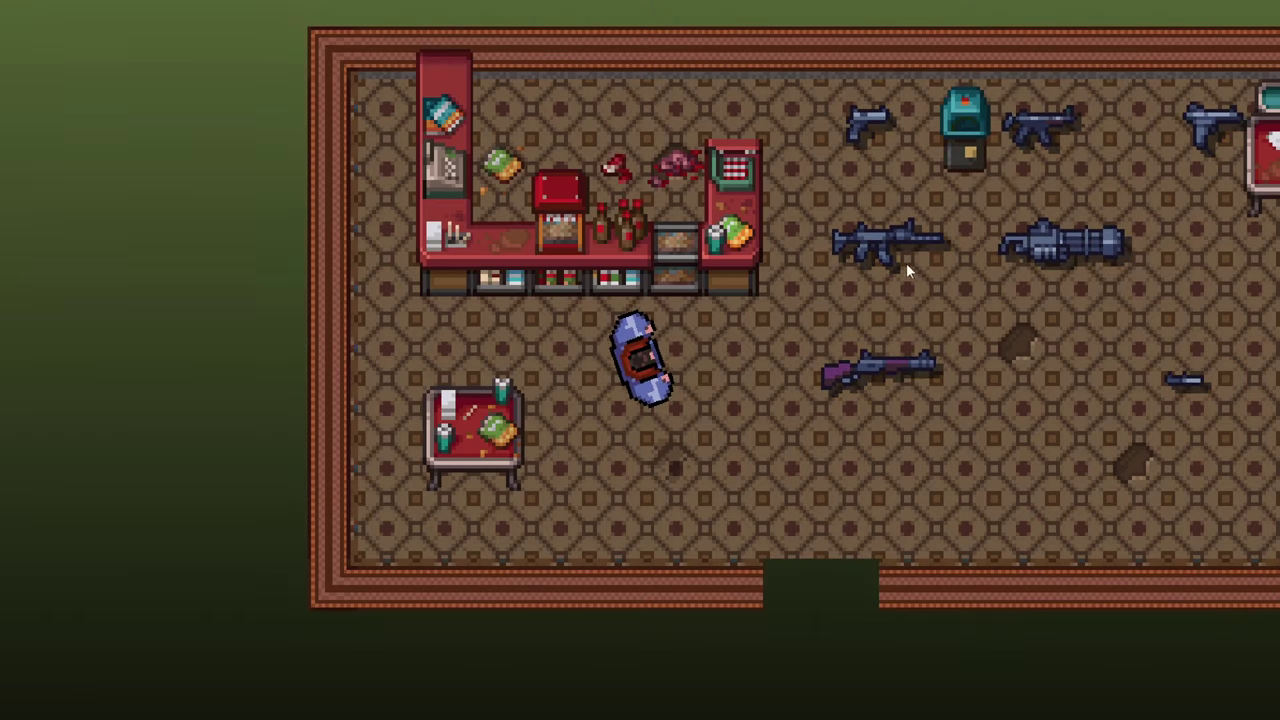
pyautogui.press('d')
pyautogui.press('w')
pyautogui.rightClick(771, 302)
pyautogui.moveTo(777, 321)
pyautogui.mouseDown()
pyautogui.moveTo(714, 408)
pyautogui.moveTo(490, 322)
pyautogui.moveTo(841, 386)
pyautogui.moveTo(722, 328)
pyautogui.moveTo(780, 381)
pyautogui.moveTo(776, 402)
pyautogui.mouseUp()
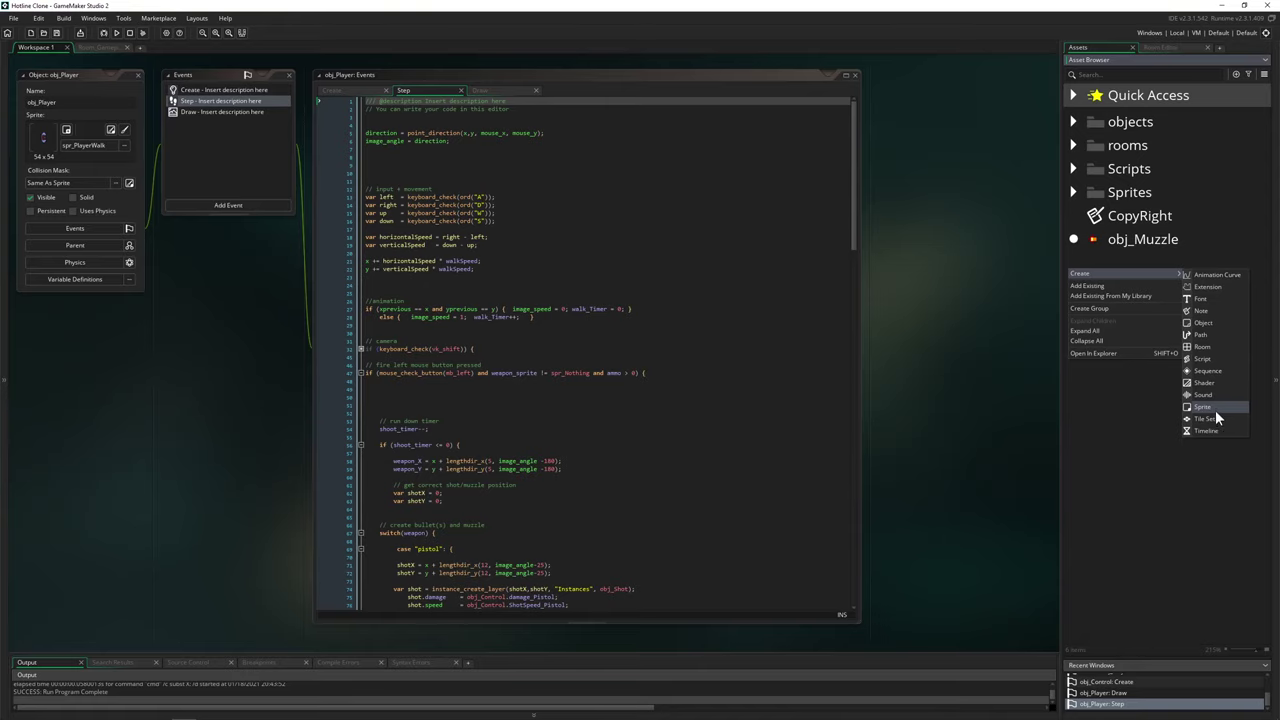
# Step: Create a new sprite asset named spr_Wall
pyautogui.click(1214, 407)
pyautogui.write('spr')
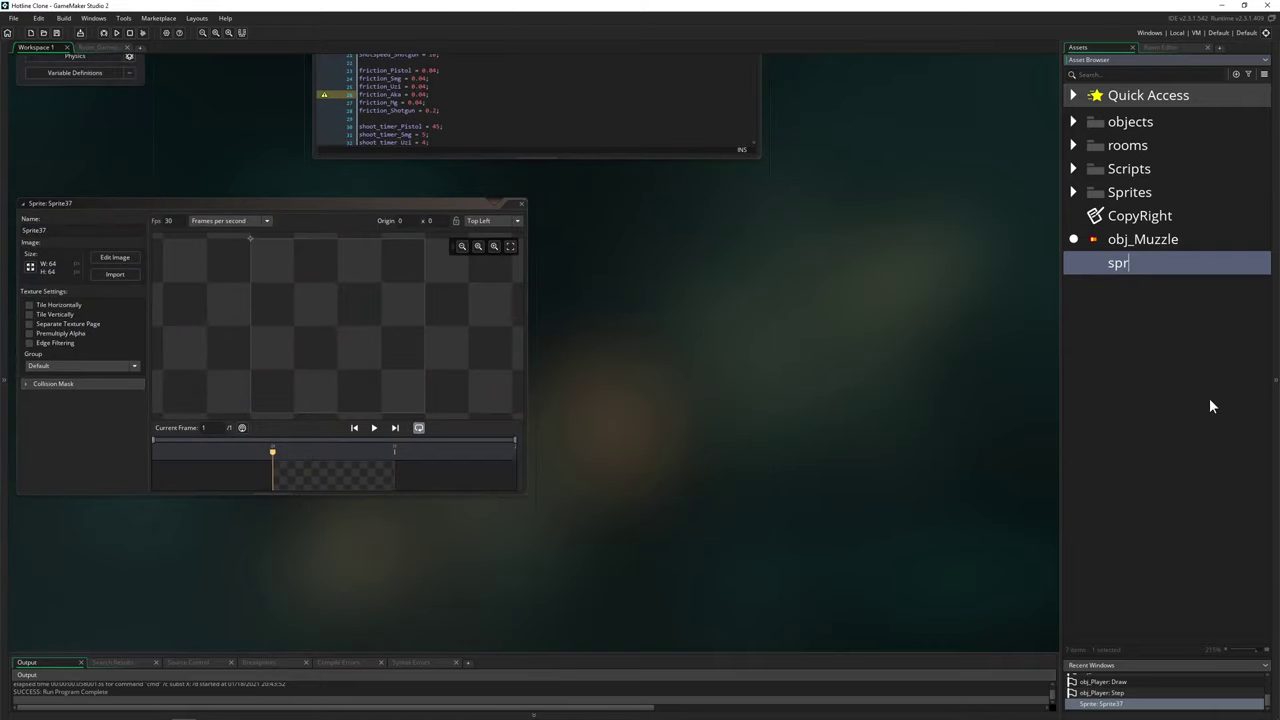
pyautogui.write('_Wall')
pyautogui.press('Return')
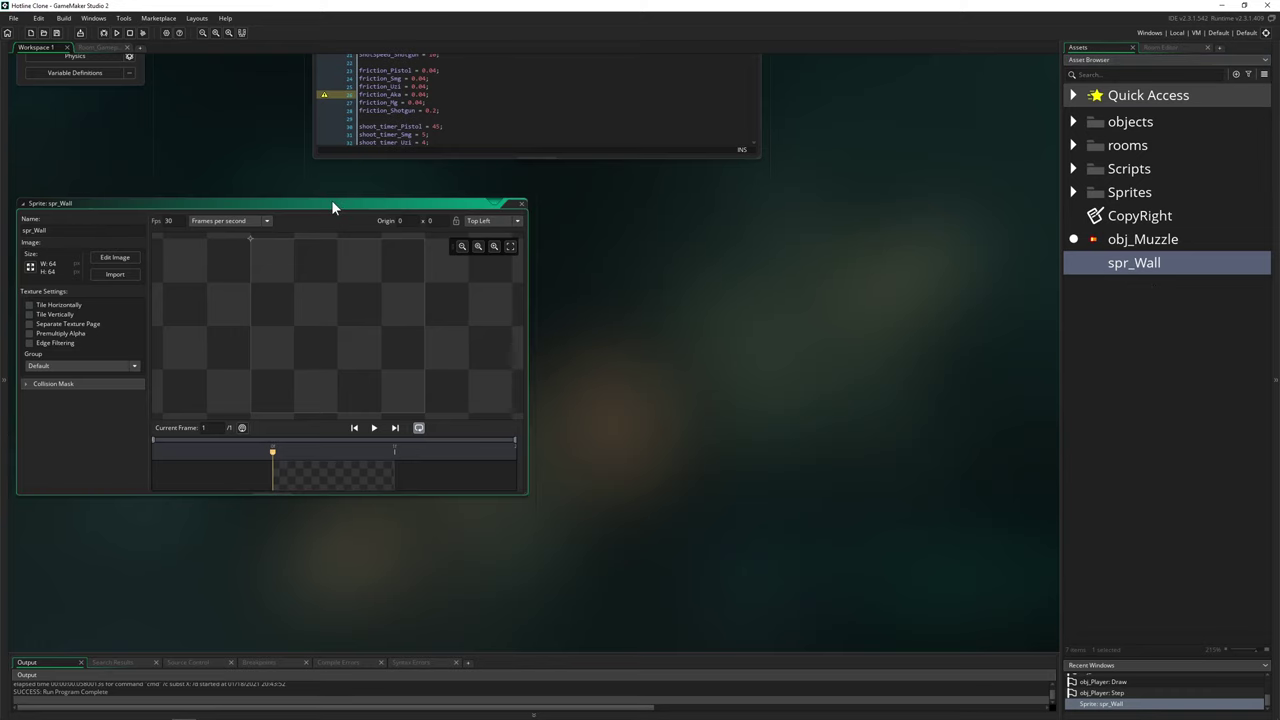
# Step: Scale the spr_Wall sprite to 16 x 16 pixels with the aspect ratio maintained
pyautogui.moveTo(331, 205); pyautogui.dragTo(570, 215)
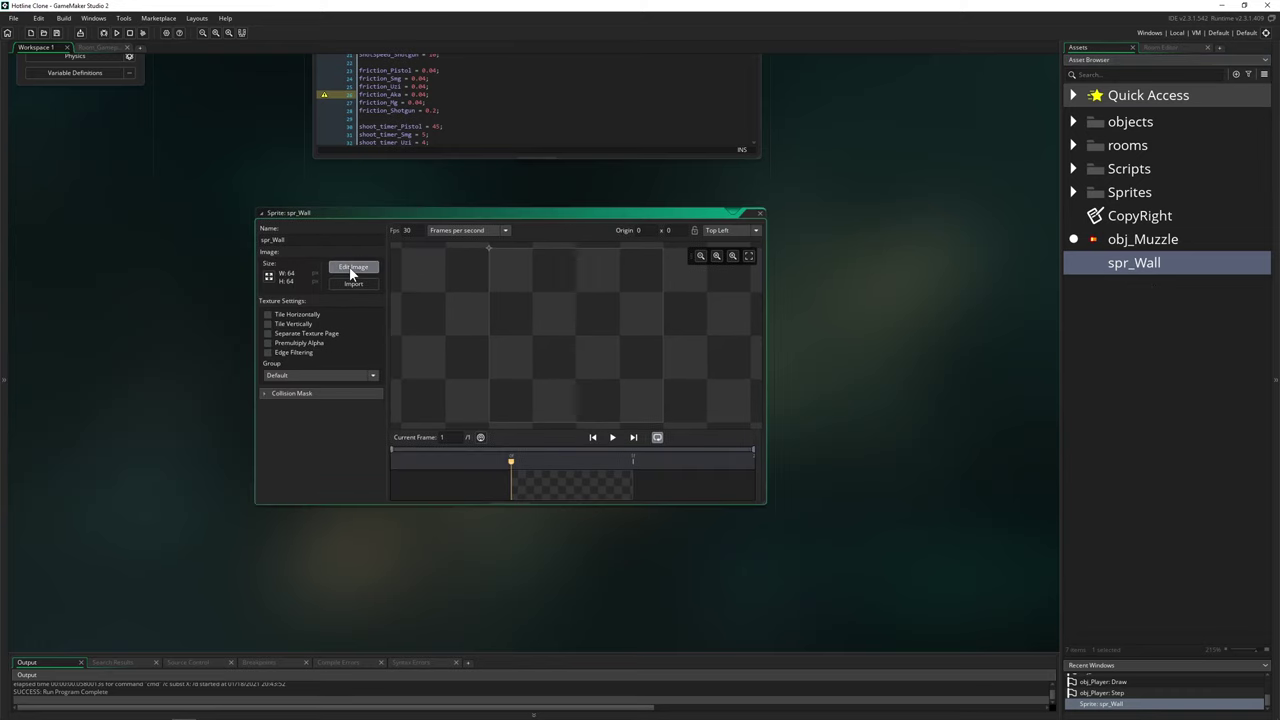
pyautogui.click(349, 266)
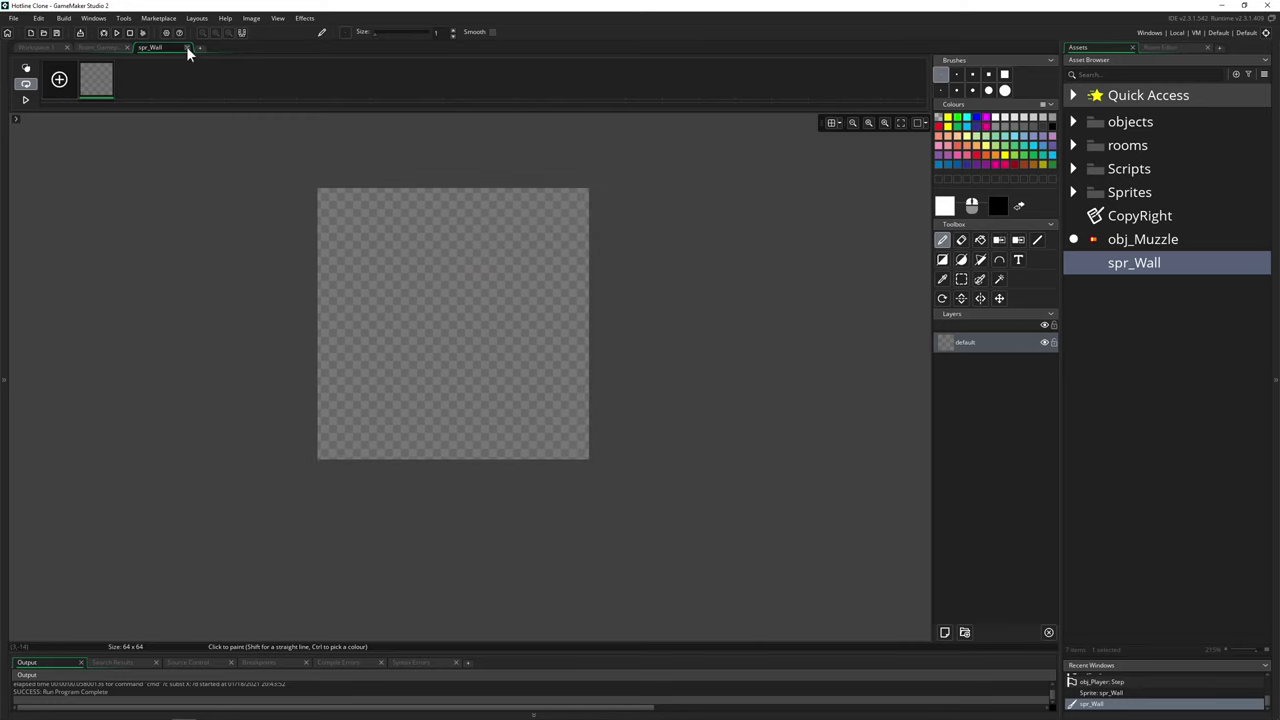
pyautogui.click(187, 47)
pyautogui.click(268, 276)
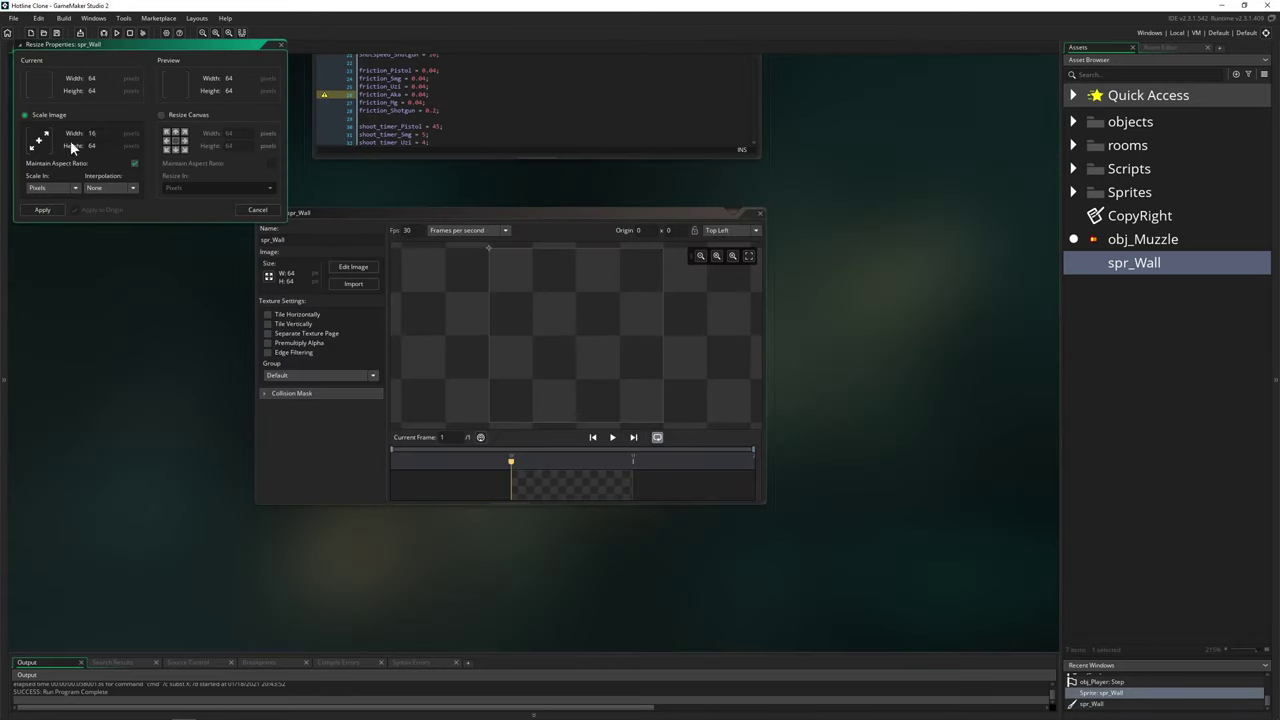
pyautogui.click(45, 212)
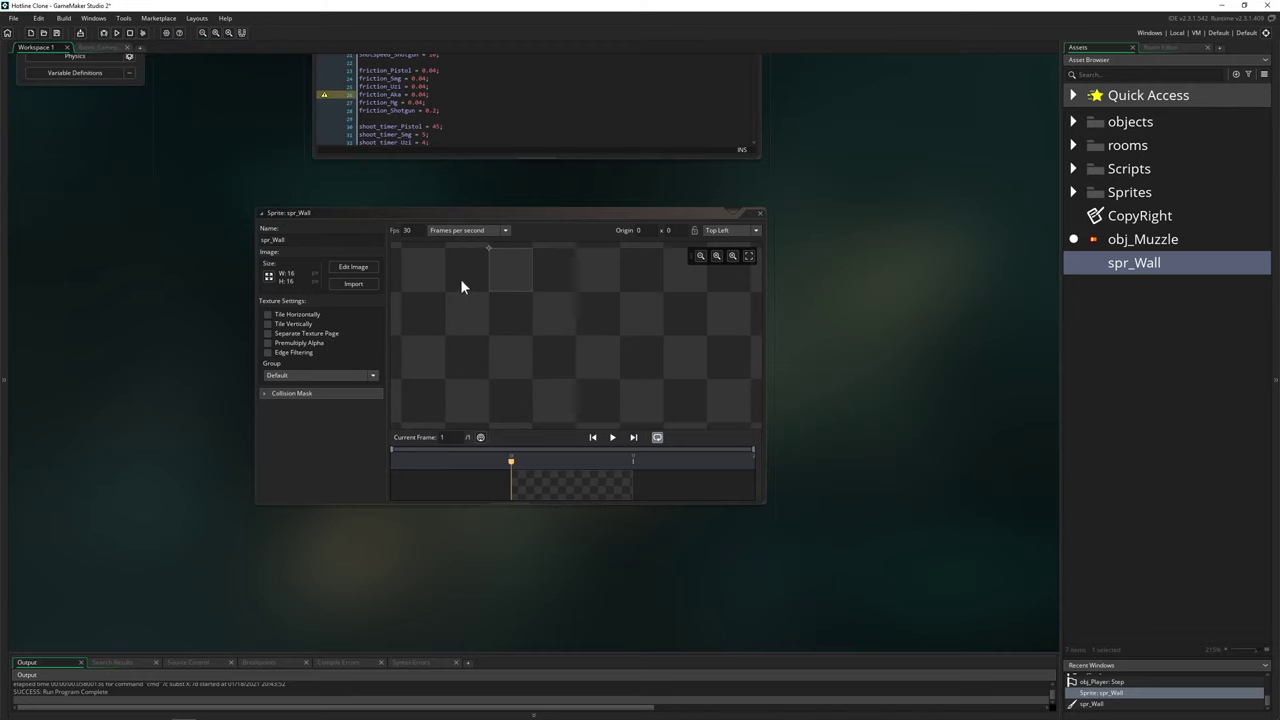
# Step: Fill the spr_Wall image with orange and its interior with brown, leaving a one-pixel orange border, and close the image editor
pyautogui.click(341, 265)
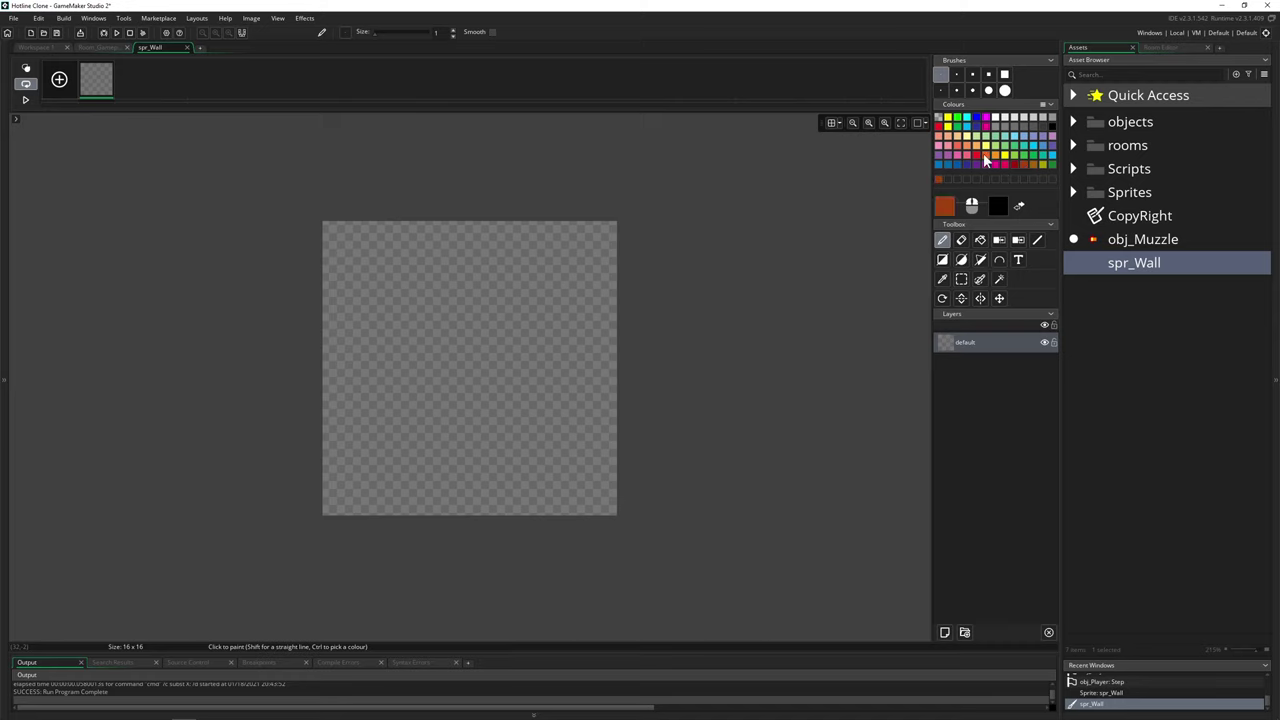
pyautogui.click(390, 361)
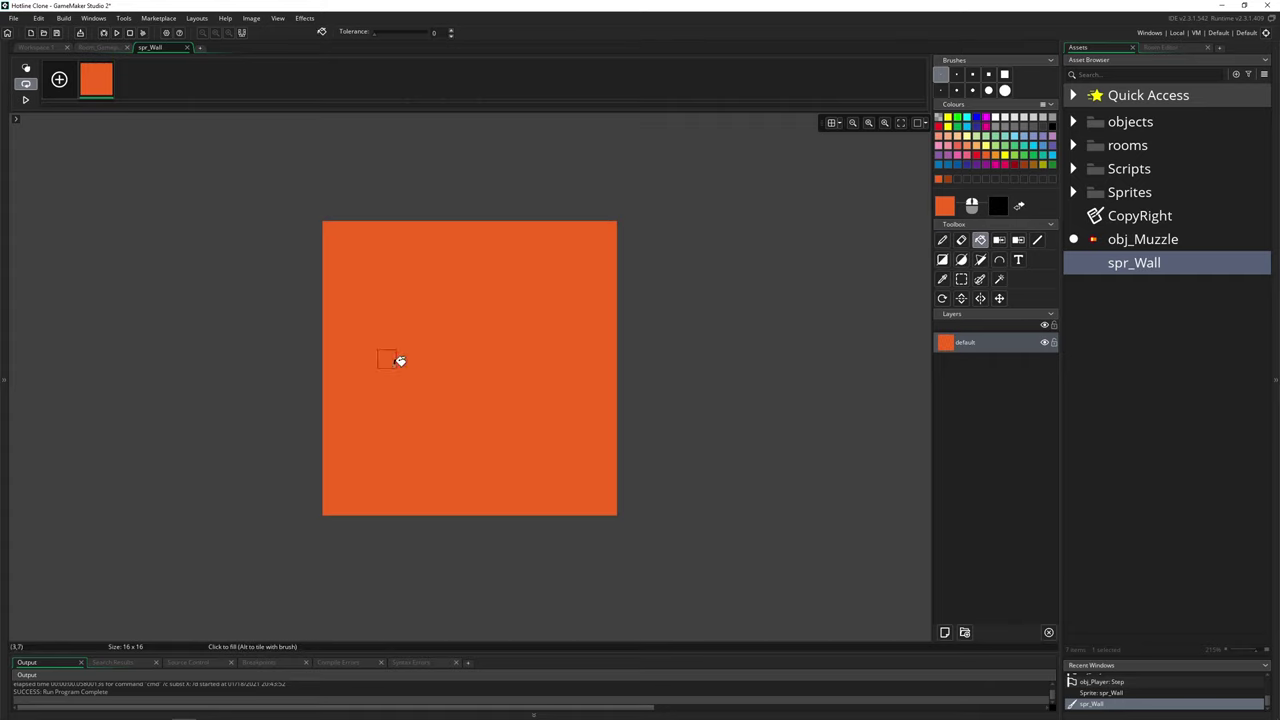
pyautogui.click(961, 281)
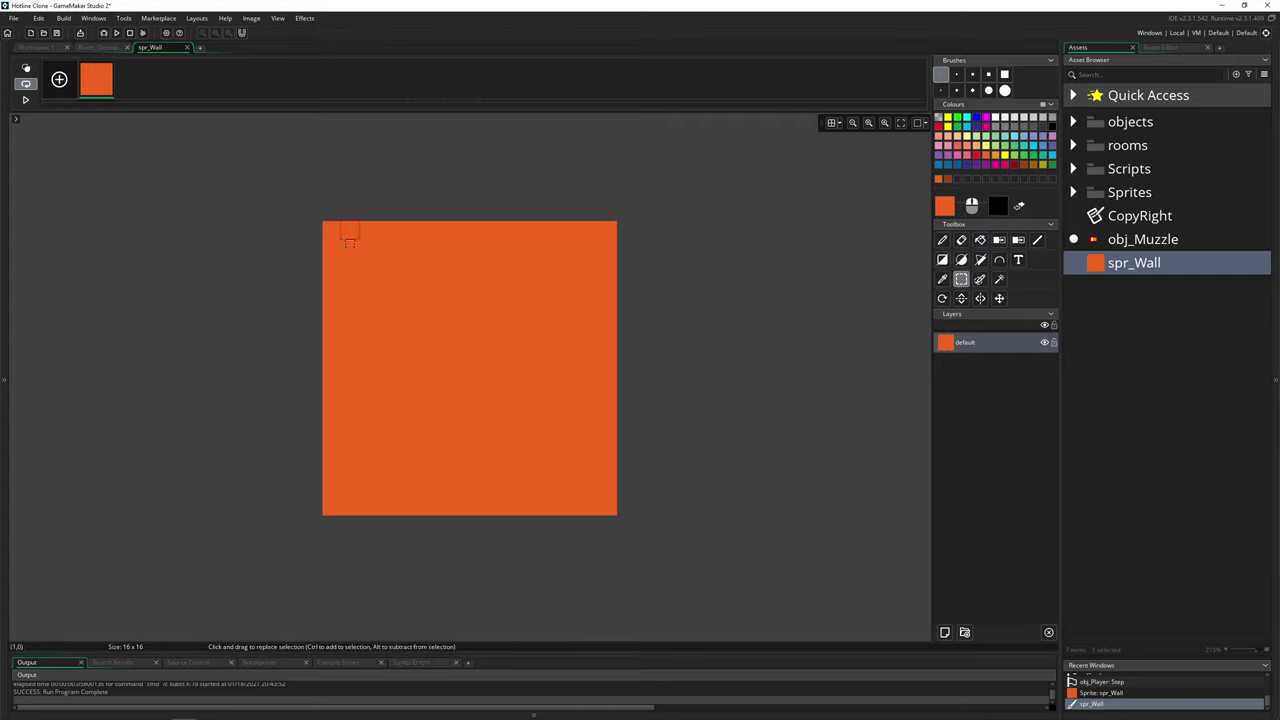
pyautogui.moveTo(558, 488); pyautogui.dragTo(597, 495)
pyautogui.click(1031, 162)
pyautogui.click(980, 240)
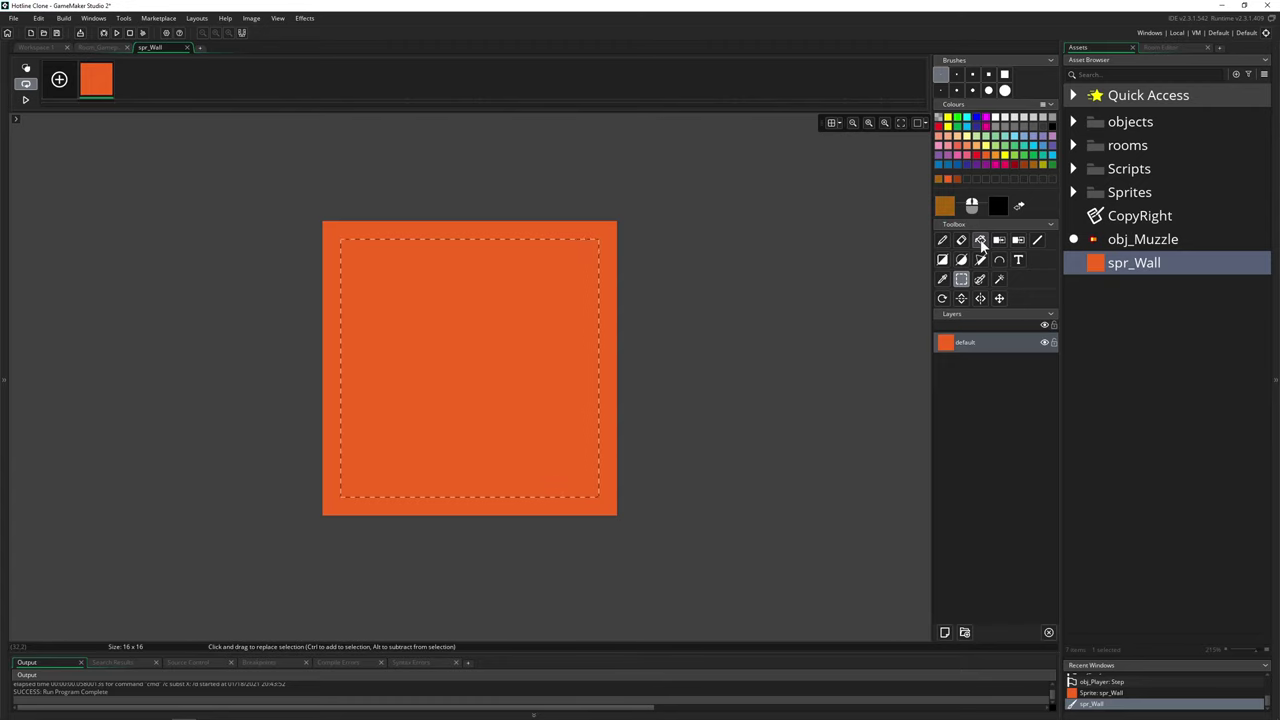
pyautogui.click(556, 343)
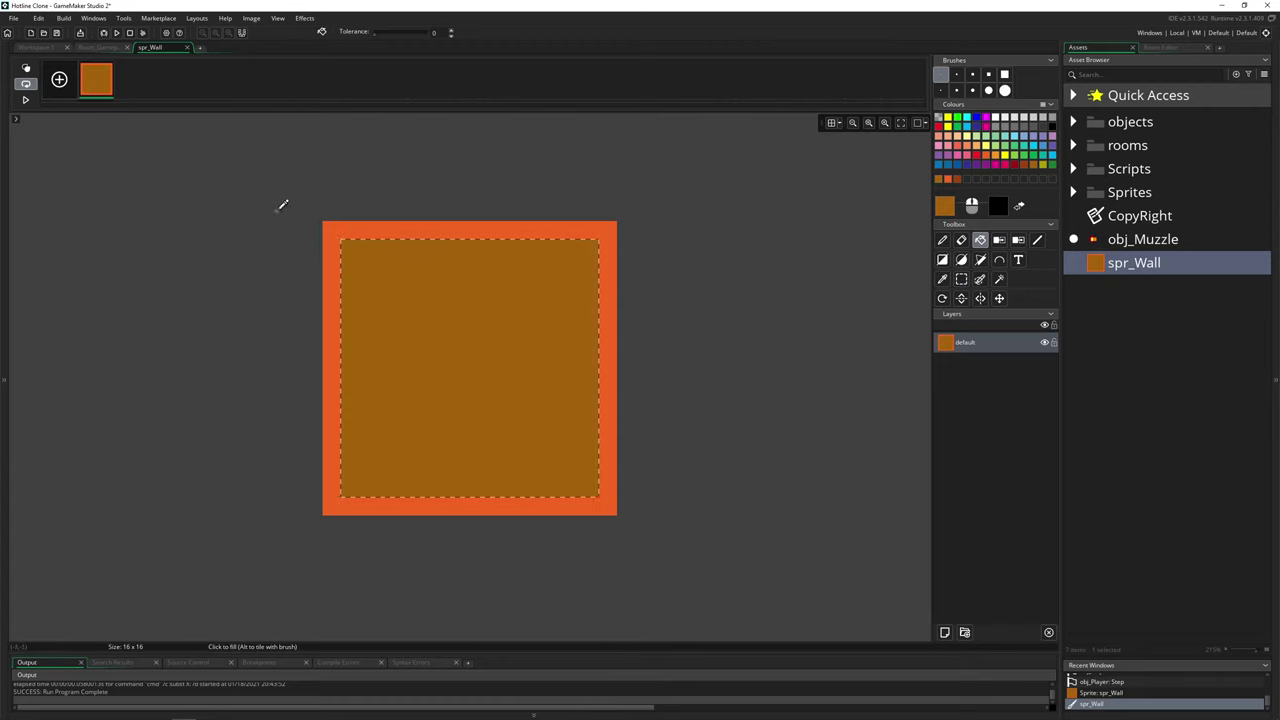
pyautogui.click(186, 47)
# Step: Create a new object named obj_Wall and assign the spr_Wall sprite to it
pyautogui.rightClick(1101, 313)
pyautogui.moveTo(1141, 315)
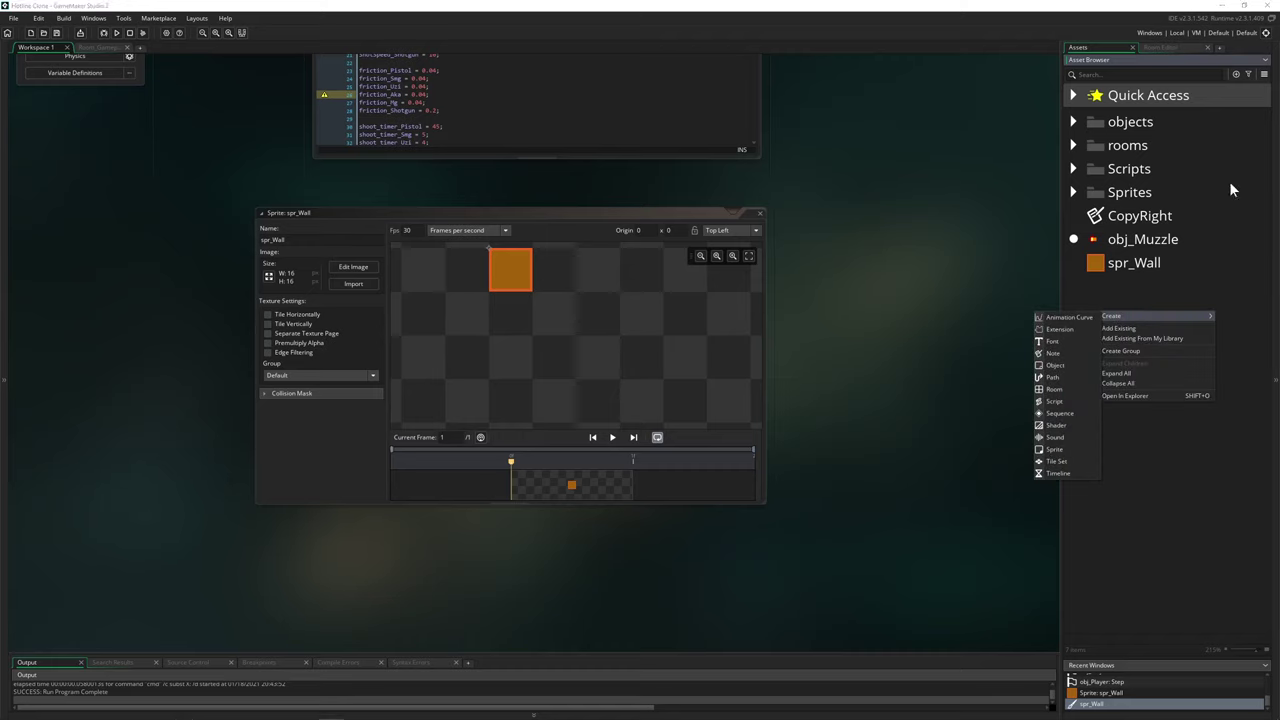
pyautogui.rightClick(1120, 293)
pyautogui.moveTo(1125, 297)
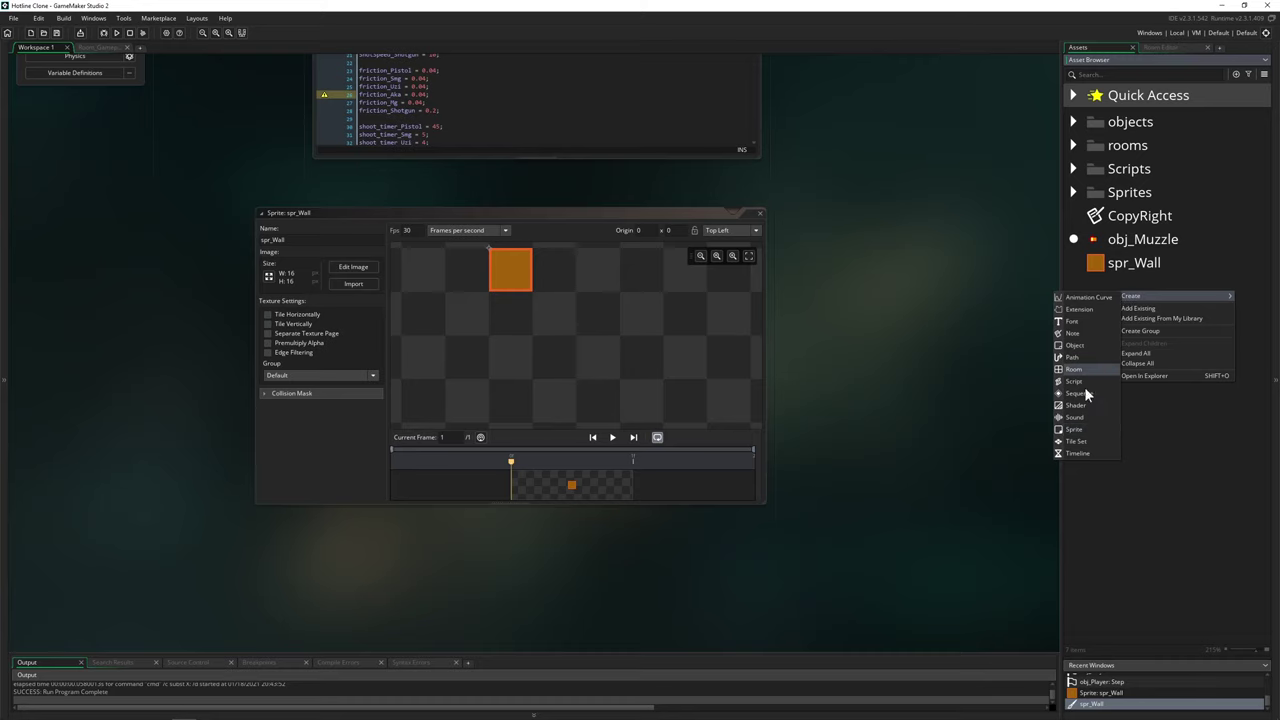
pyautogui.click(1083, 344)
pyautogui.write('obj_Wall')
pyautogui.press('Return')
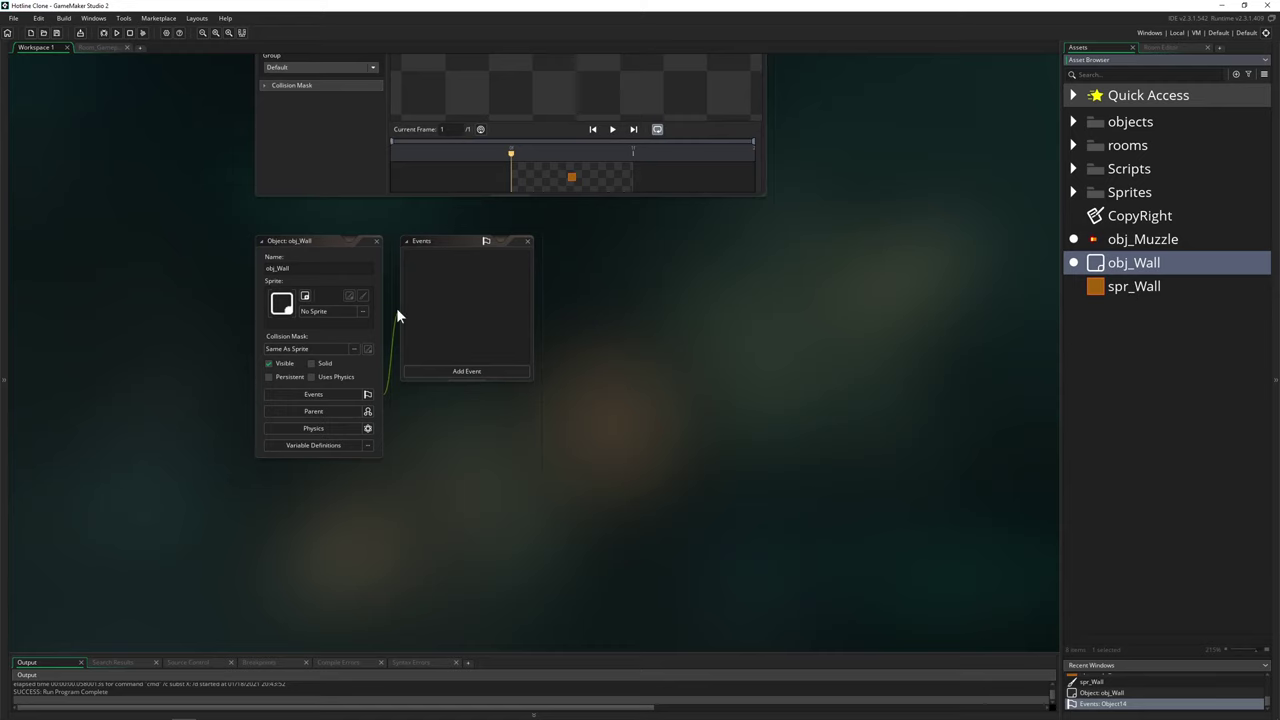
pyautogui.click(337, 313)
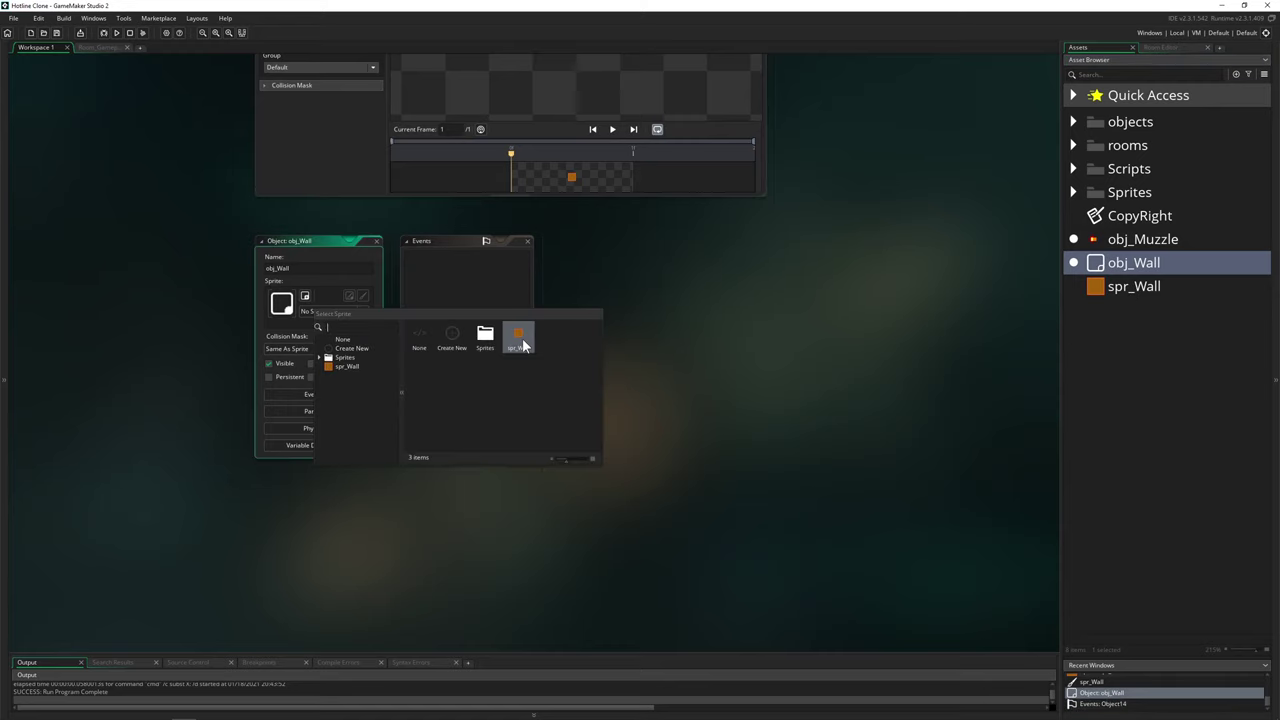
pyautogui.doubleClick(522, 340)
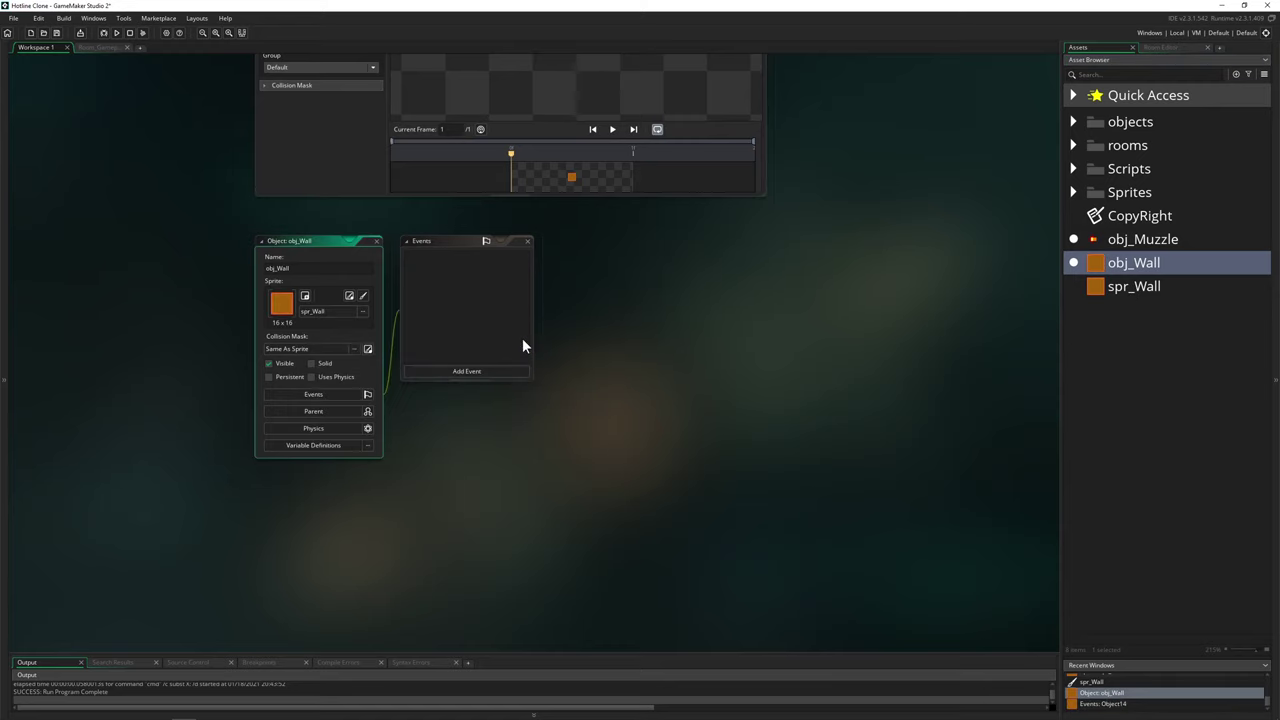
# Step: Open Room_Gameplay and add a new instance layer above the existing Instances layer
pyautogui.click(99, 47)
pyautogui.scroll(-3, 500, 329)
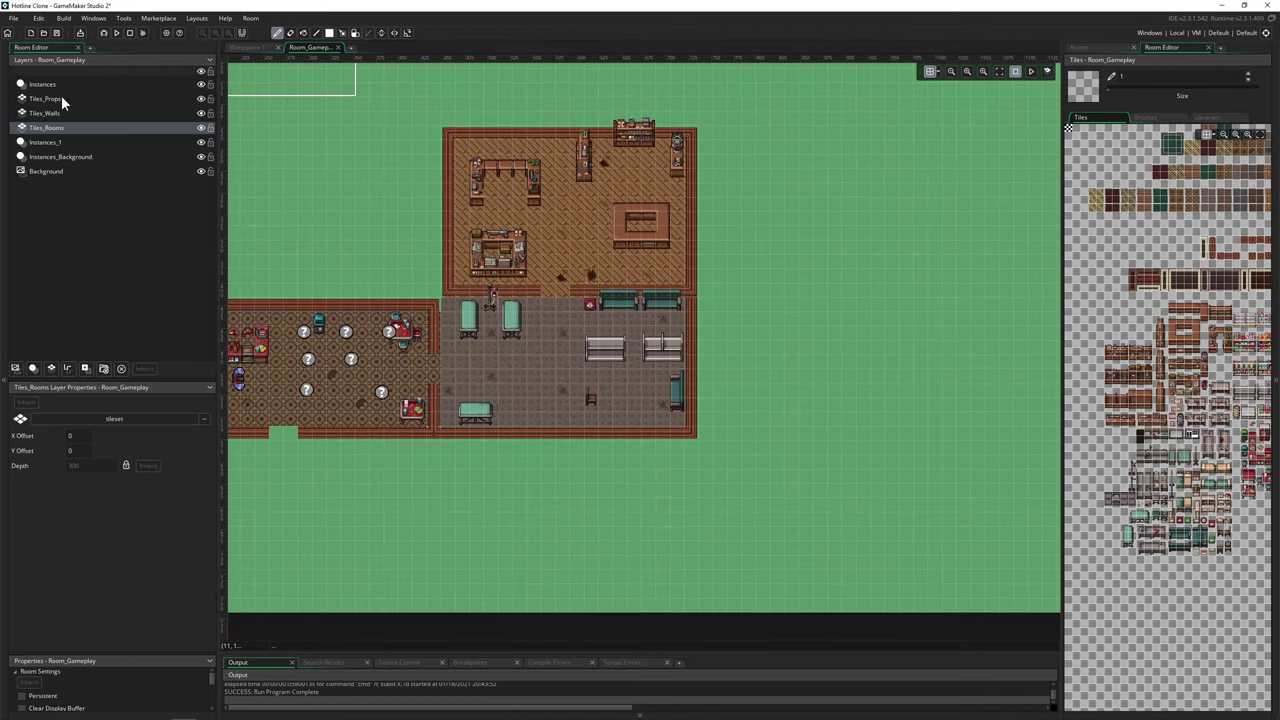
pyautogui.click(47, 112)
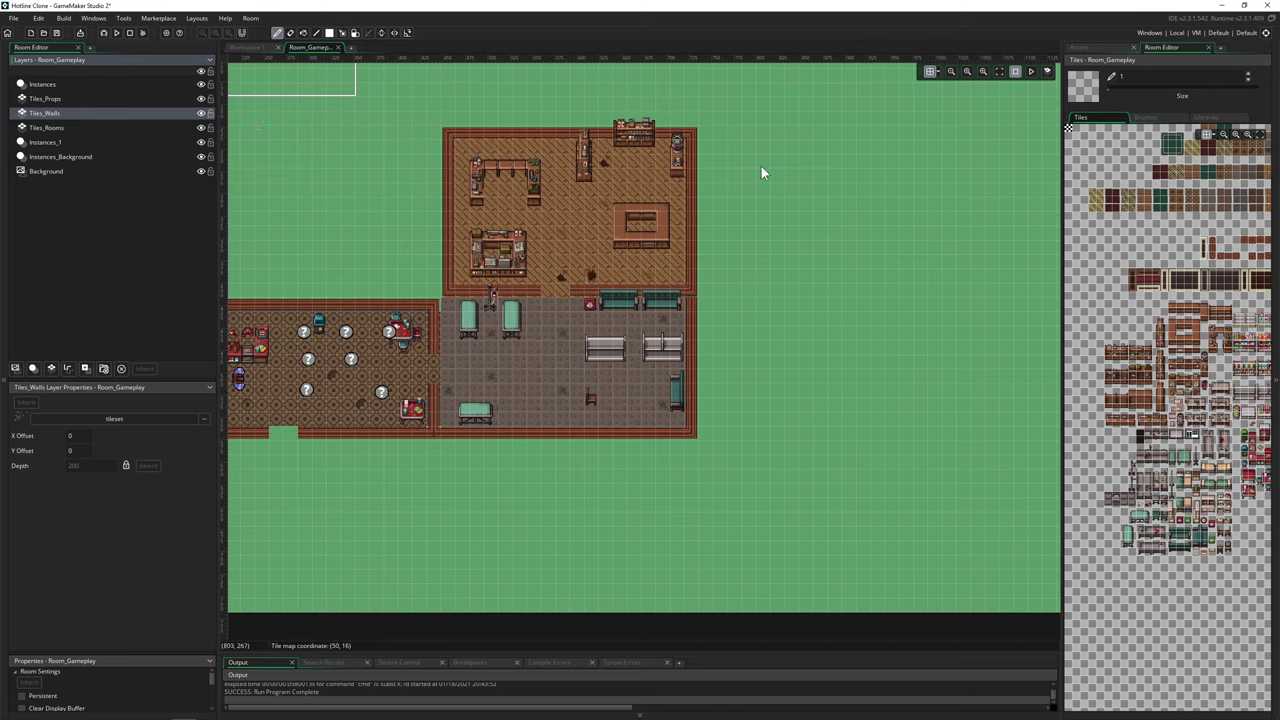
pyautogui.moveTo(699, 261); pyautogui.dragTo(849, 261, button='middle')
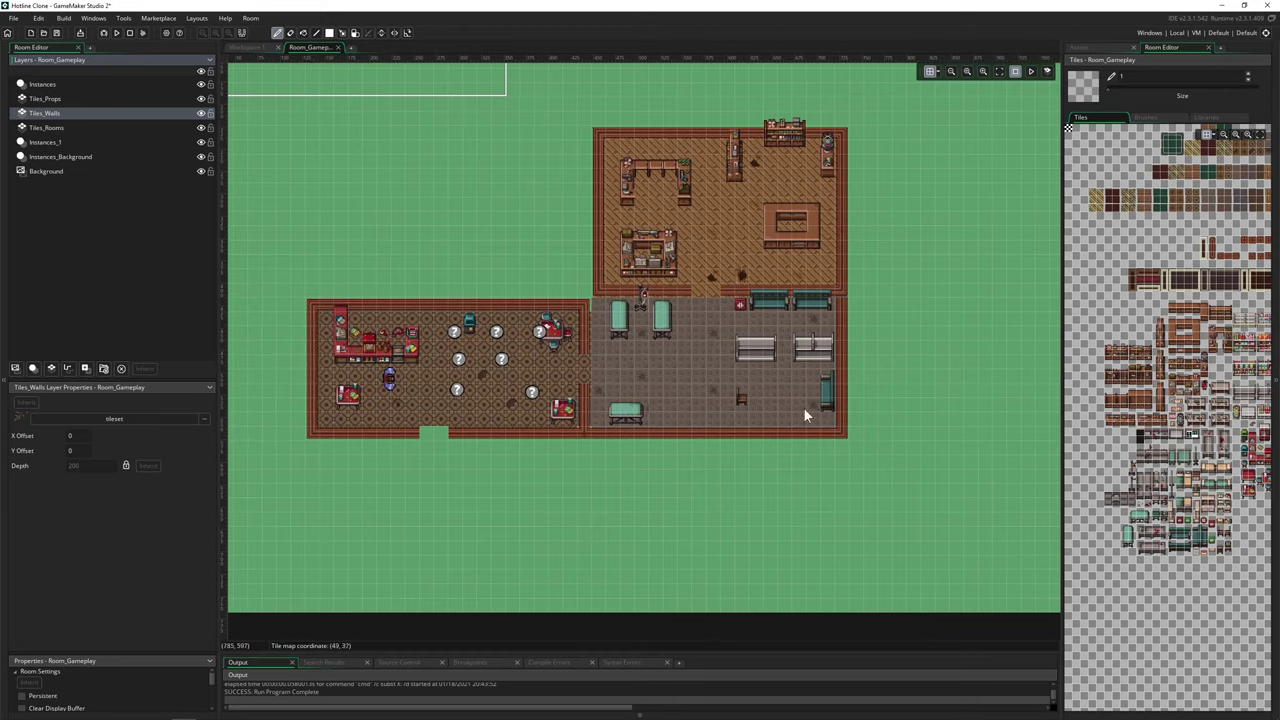
pyautogui.click(1090, 46)
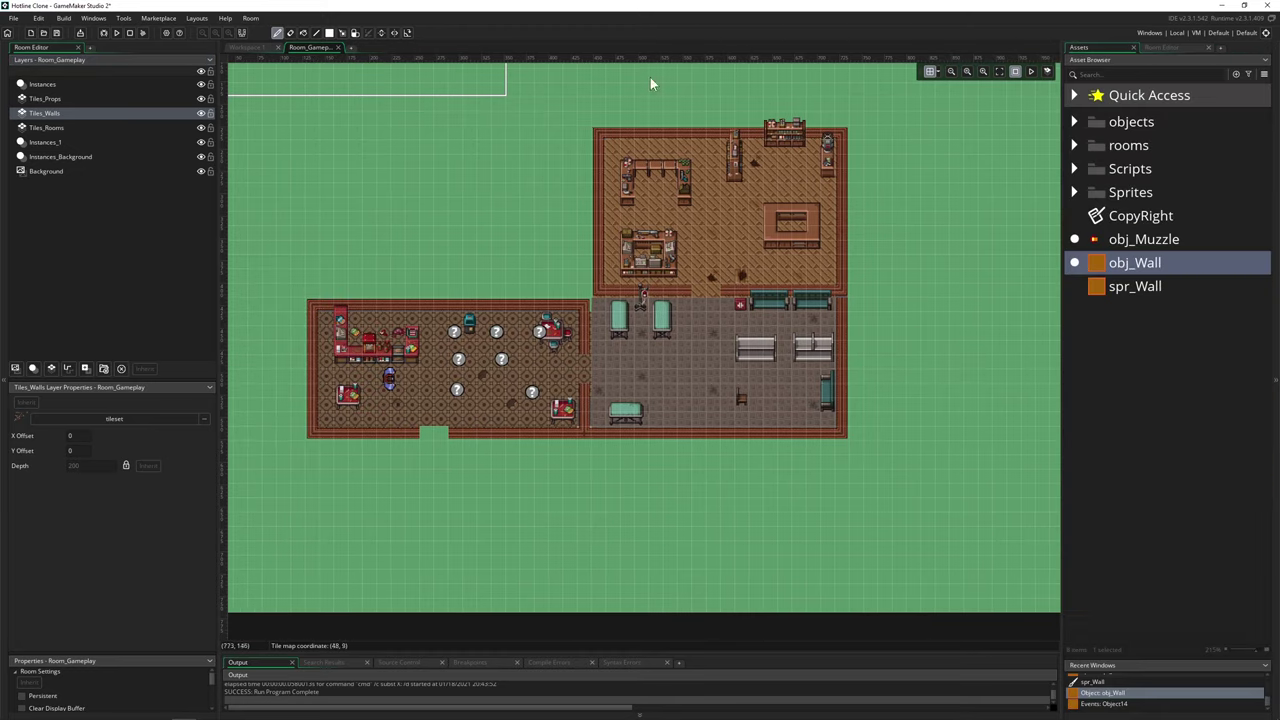
pyautogui.click(49, 86)
pyautogui.click(34, 368)
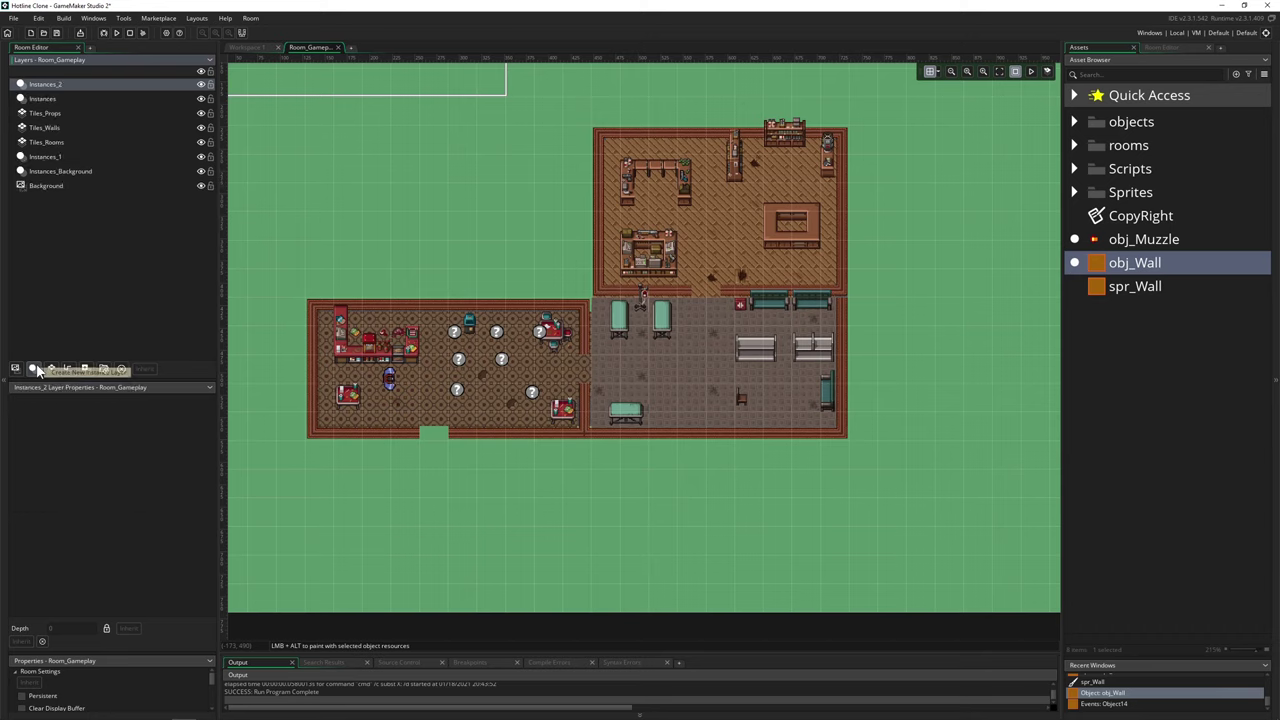
# Step: Rename the new instance layer to Instances_Wall
pyautogui.press('BackSpace')
pyautogui.write('Wall')
pyautogui.press('Return')
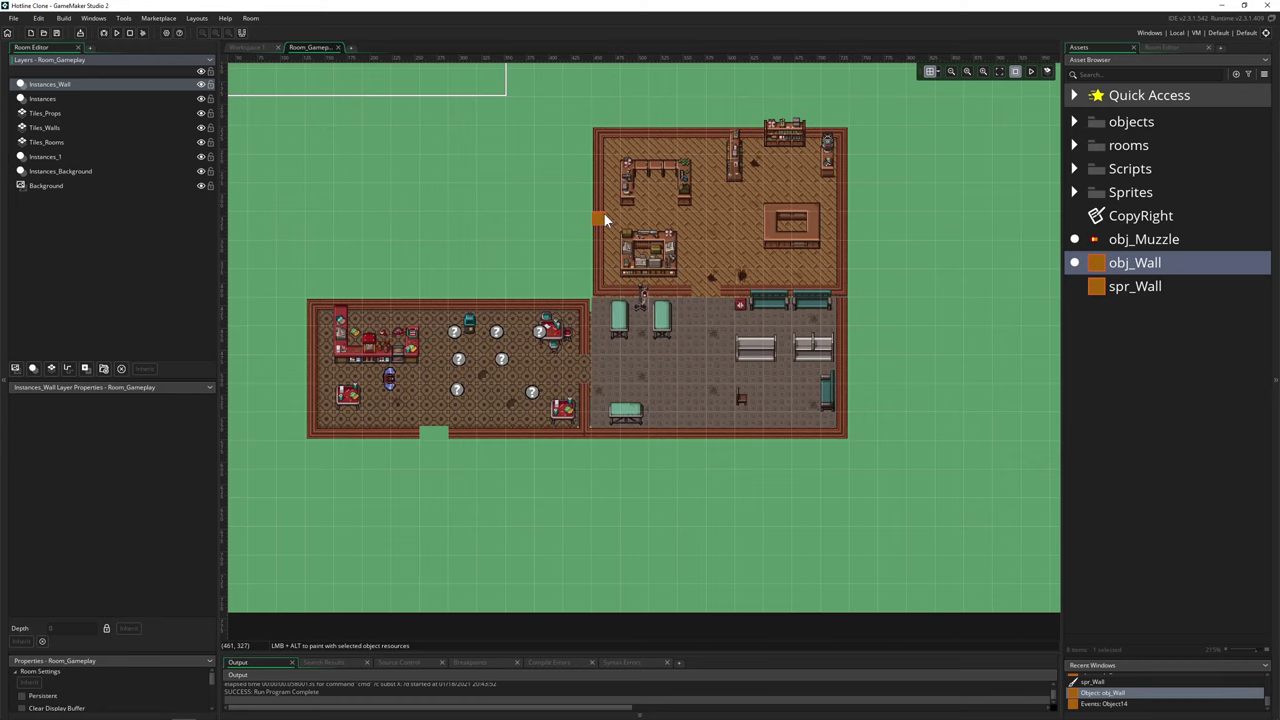
# Step: Set the room editor grid to 8 x 8
pyautogui.scroll(2, 579, 285)
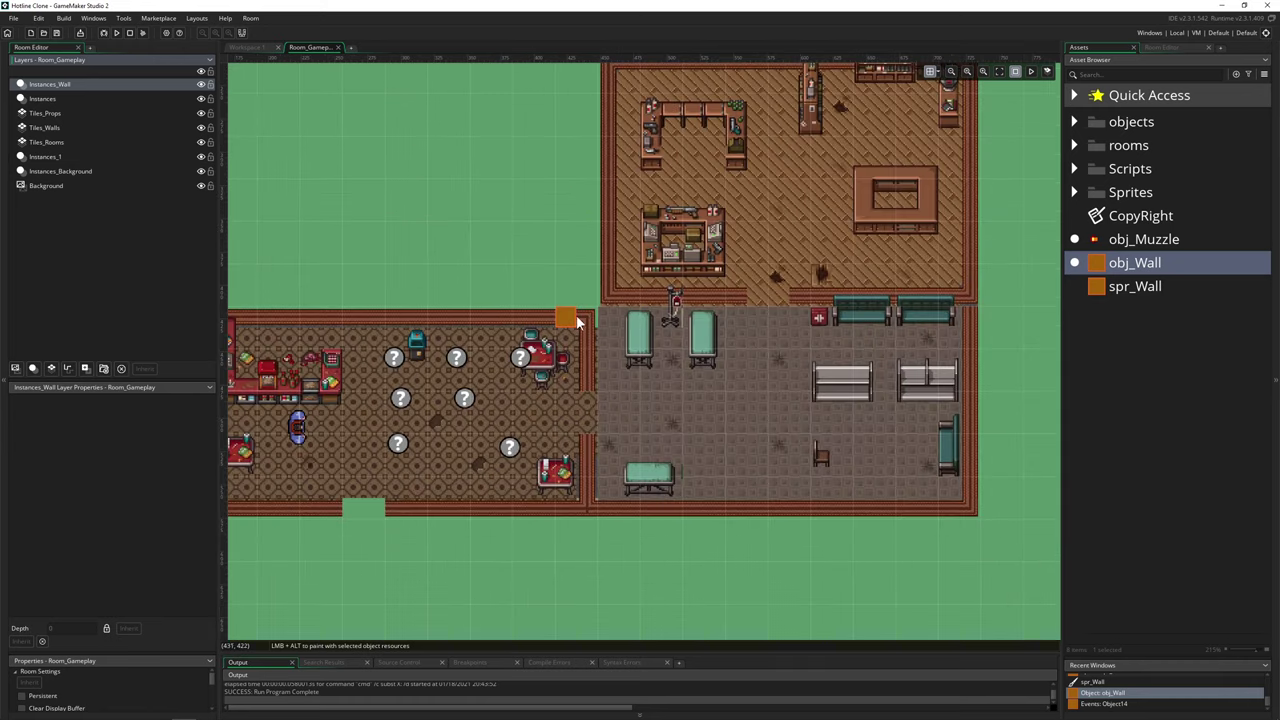
pyautogui.click(939, 71)
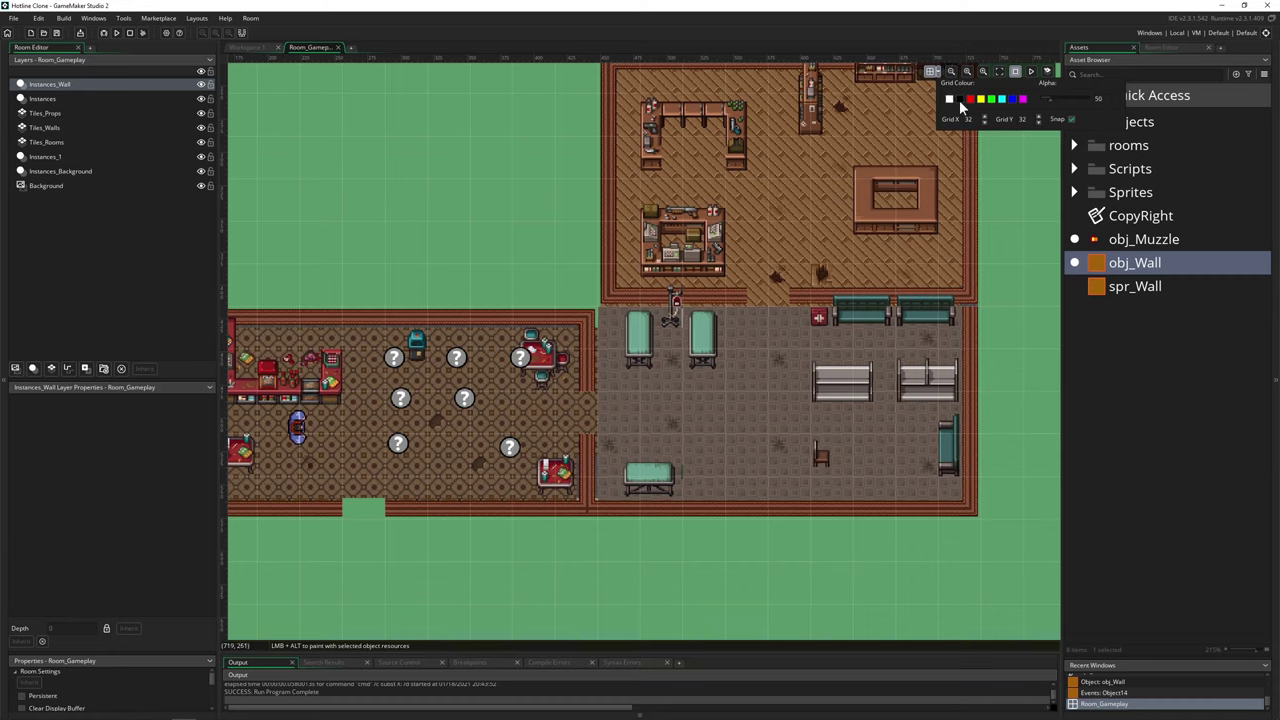
pyautogui.write('8')
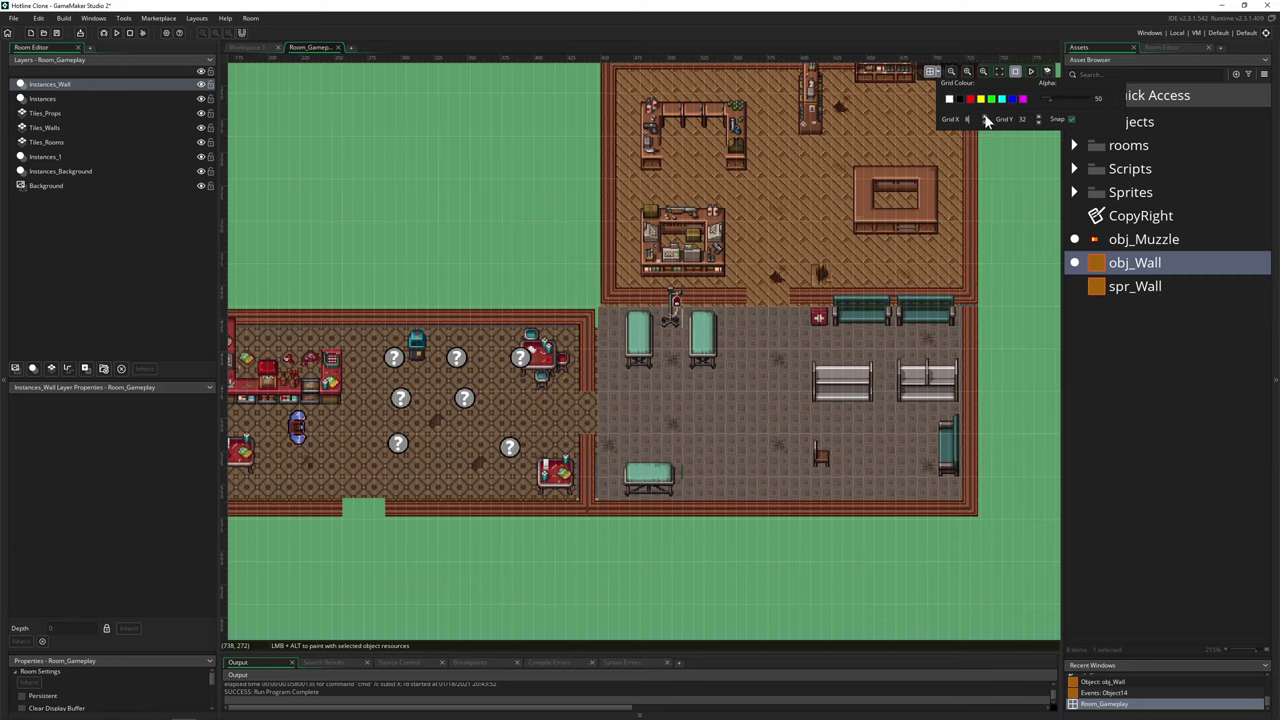
# Step: Place an obj_Wall instance at the dining room's upper-right corner and stretch it along the entire upper wall
pyautogui.keyDown('ctrl'); pyautogui.scroll(6, 450, 277); pyautogui.keyUp('ctrl')
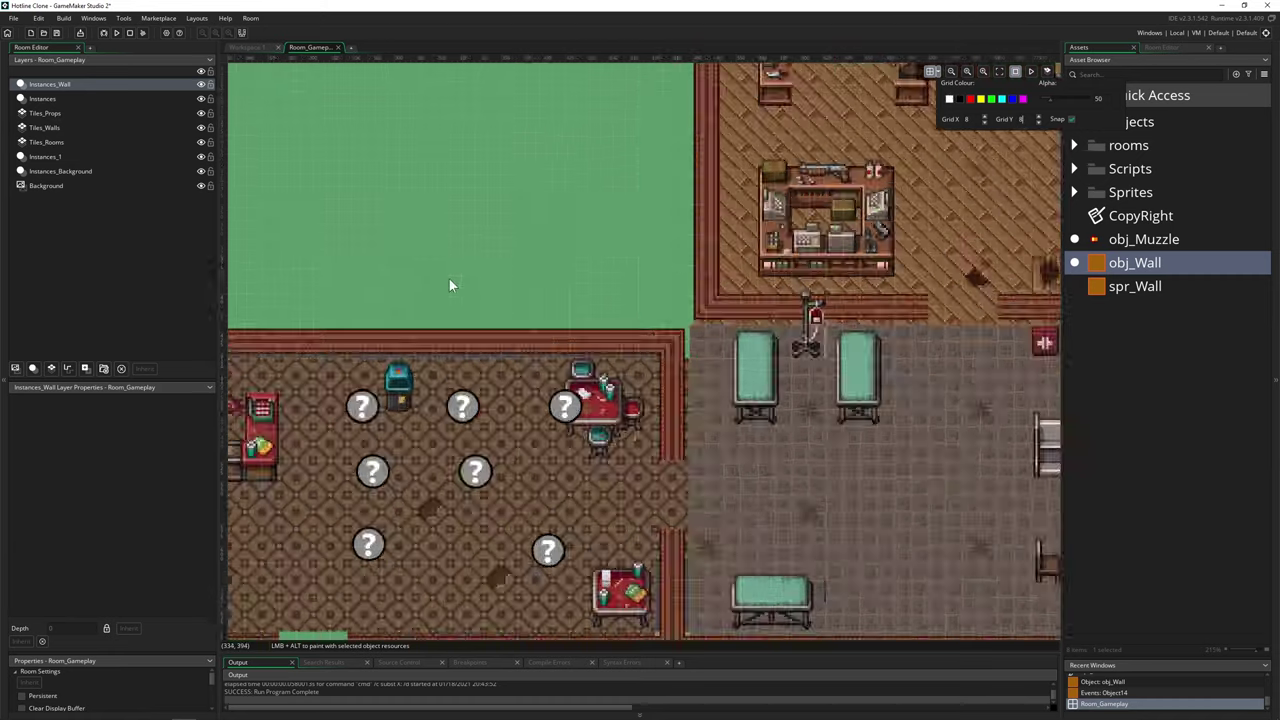
pyautogui.scroll(-1, 795, 372)
pyautogui.keyDown('ctrl'); pyautogui.scroll(-4, 816, 353); pyautogui.keyUp('ctrl')
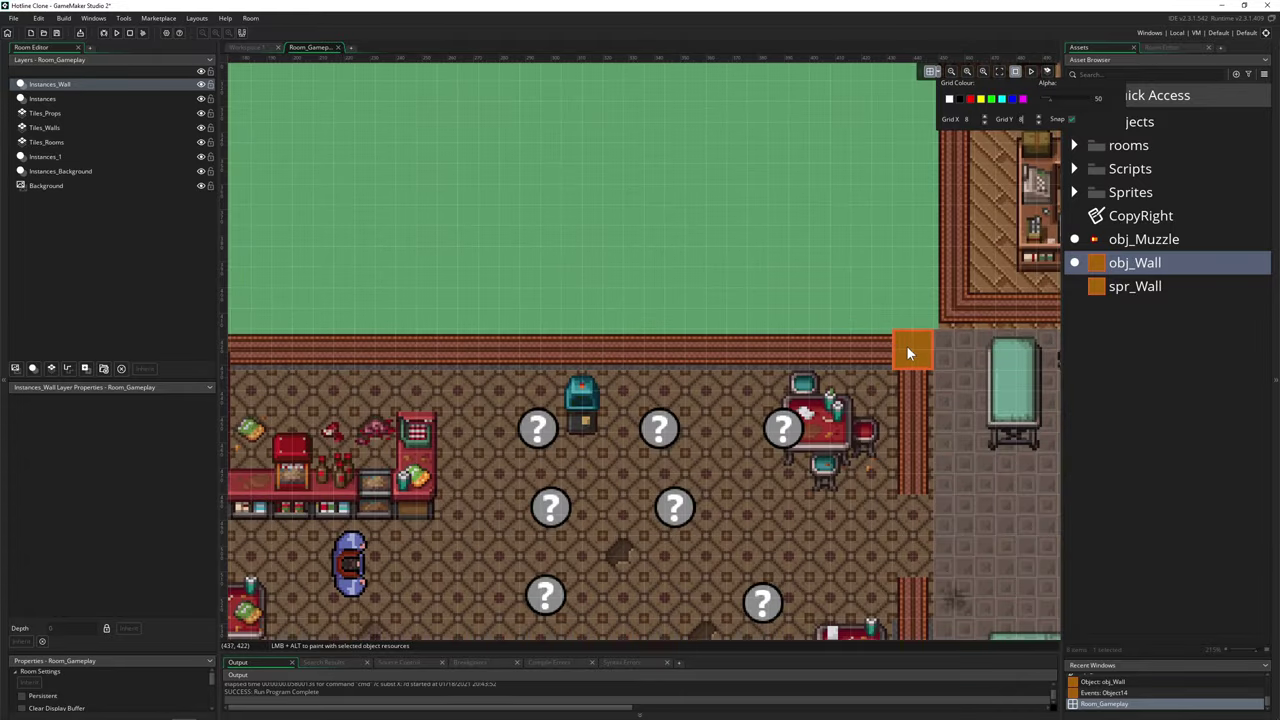
pyautogui.keyDown('alt'); pyautogui.click(906, 349); pyautogui.keyUp('alt')
pyautogui.scroll(-3, 905, 347)
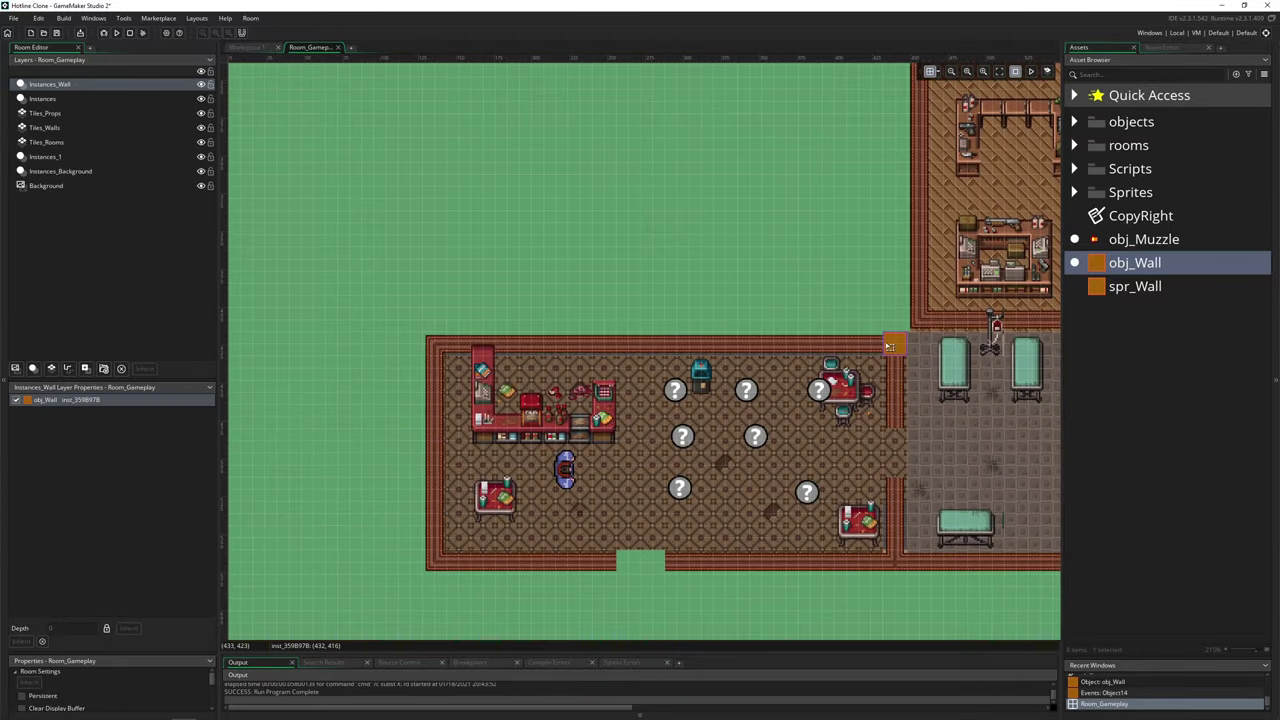
pyautogui.keyDown('alt'); pyautogui.moveTo(884, 343); pyautogui.dragTo(441, 340); pyautogui.keyUp('alt')
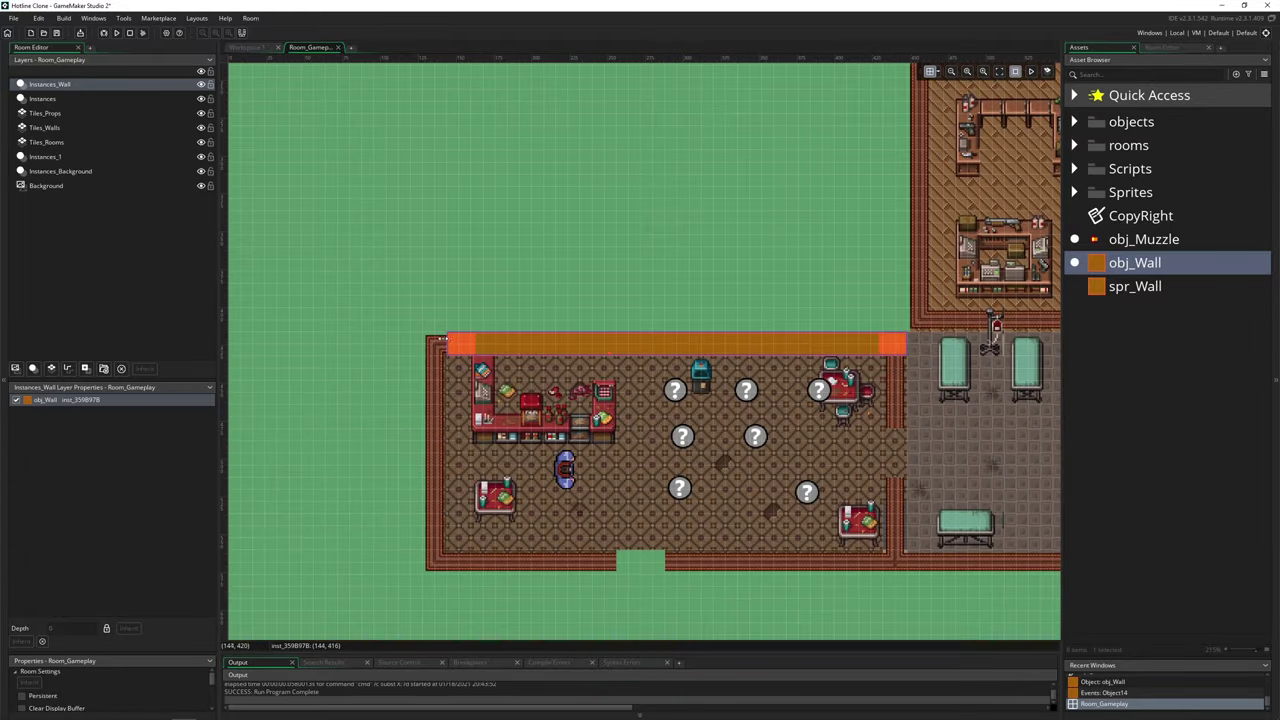
# Step: Duplicate the wall instance and reshape the copy to cover the dining room's left wall down to its lower corner
pyautogui.hotkey('ctrl', 'v')
pyautogui.moveTo(565, 362)
pyautogui.mouseDown()
pyautogui.moveTo(561, 398)
pyautogui.moveTo(560, 383)
pyautogui.mouseUp()
pyautogui.moveTo(907, 380); pyautogui.dragTo(432, 585)
pyautogui.moveTo(438, 577); pyautogui.dragTo(433, 569)
# Step: Copy the vertical wall onto the left side of the wood-floored room and extend it to the room's upper corner
pyautogui.hotkey('ctrl', 'v')
pyautogui.moveTo(445, 464); pyautogui.dragTo(912, 204)
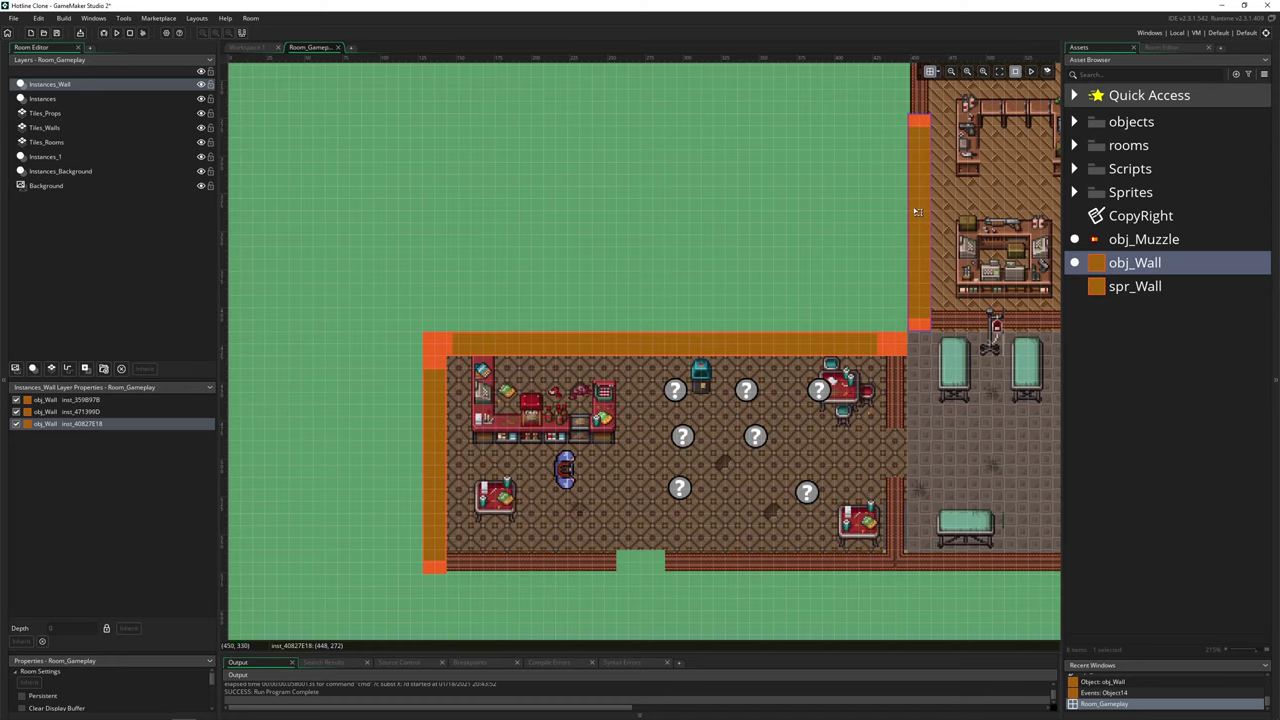
pyautogui.hscroll(5, 917, 213)
pyautogui.scroll(2, 748, 237)
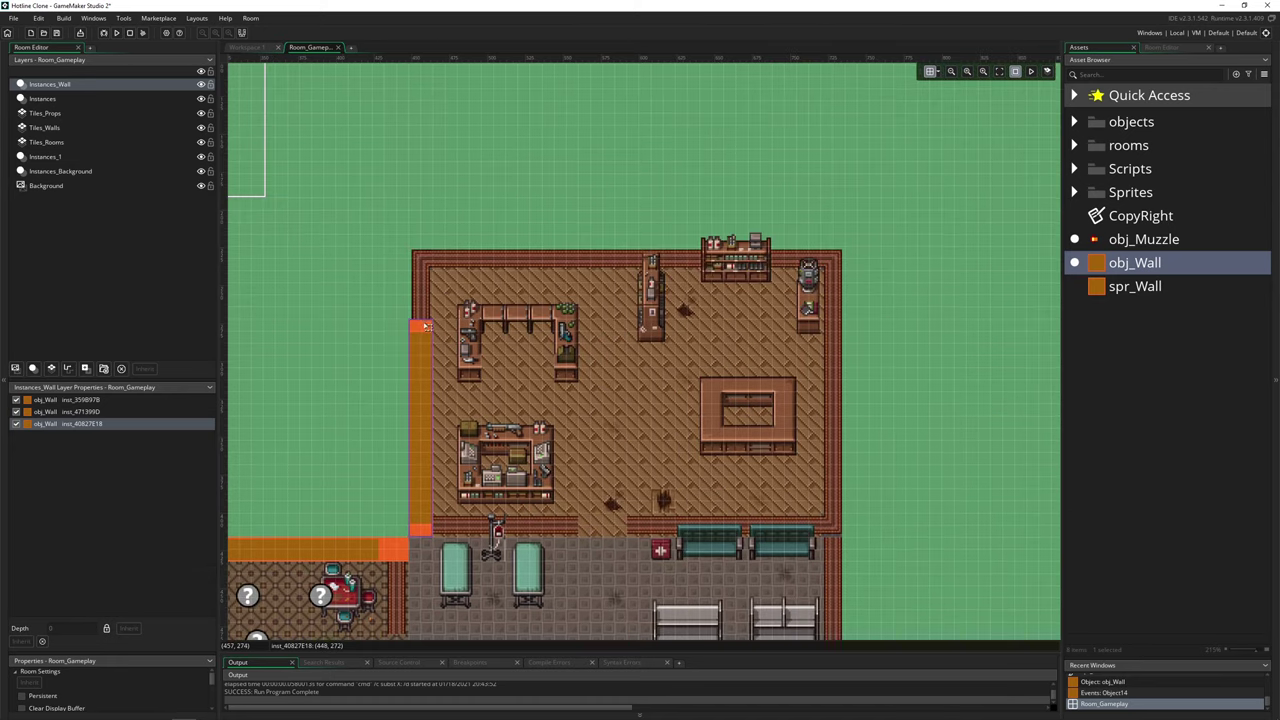
pyautogui.moveTo(421, 322); pyautogui.dragTo(426, 243)
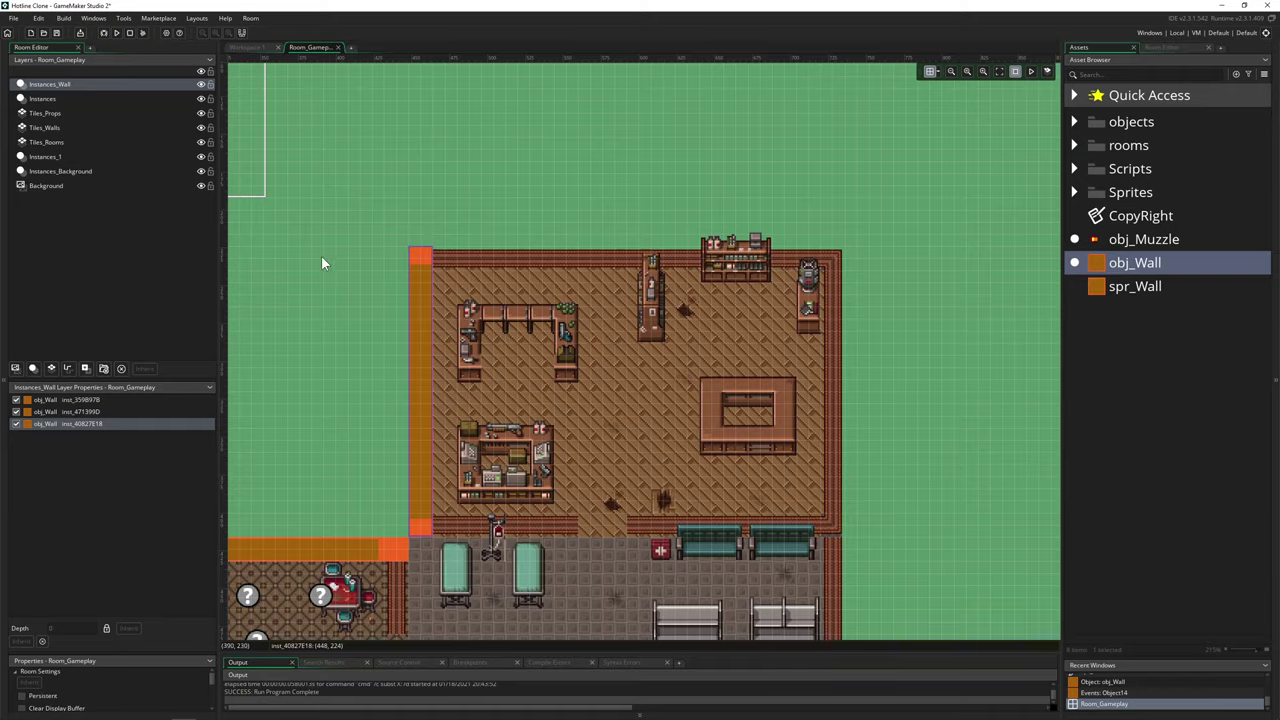
# Step: Duplicate that vertical wall onto the building's right side and extend it down to the lower-right corner
pyautogui.keyDown('ctrl'); pyautogui.scroll(-3, 321, 257); pyautogui.keyUp('ctrl')
pyautogui.moveTo(374, 372); pyautogui.dragTo(575, 373, button='middle')
pyautogui.hotkey('ctrl', 'd')
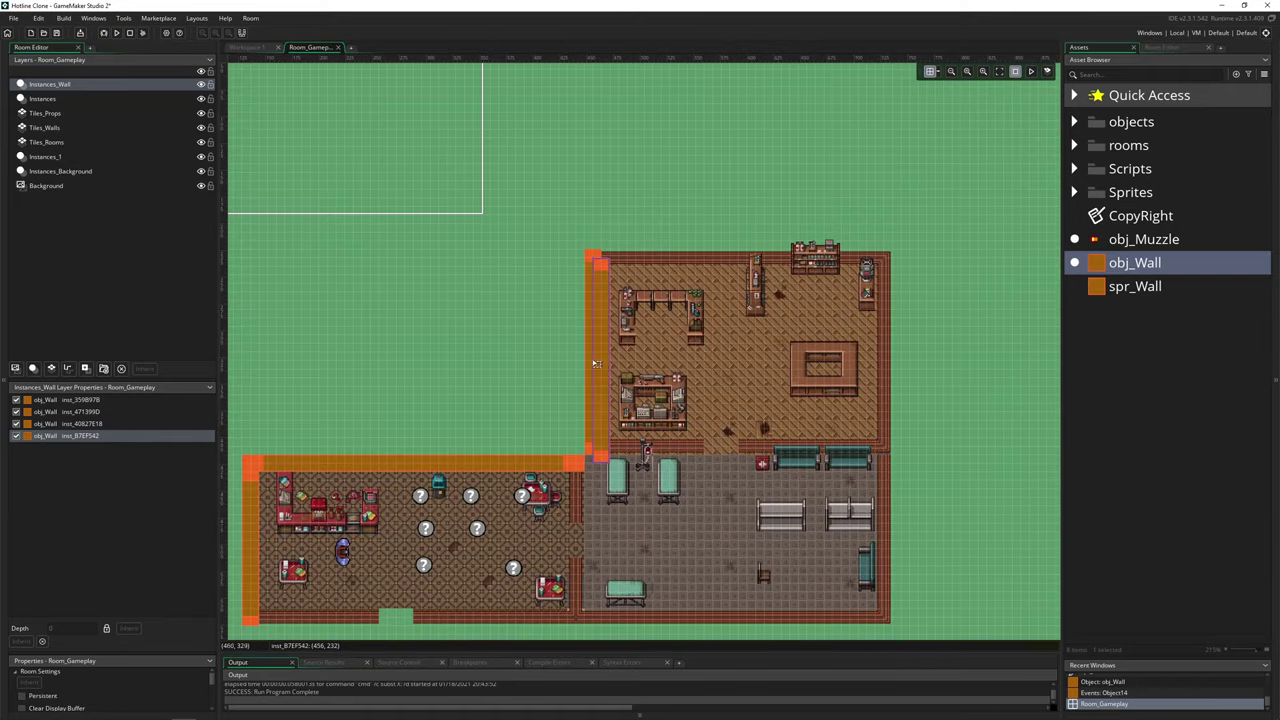
pyautogui.moveTo(606, 362); pyautogui.dragTo(892, 352)
pyautogui.scroll(-6, 903, 351)
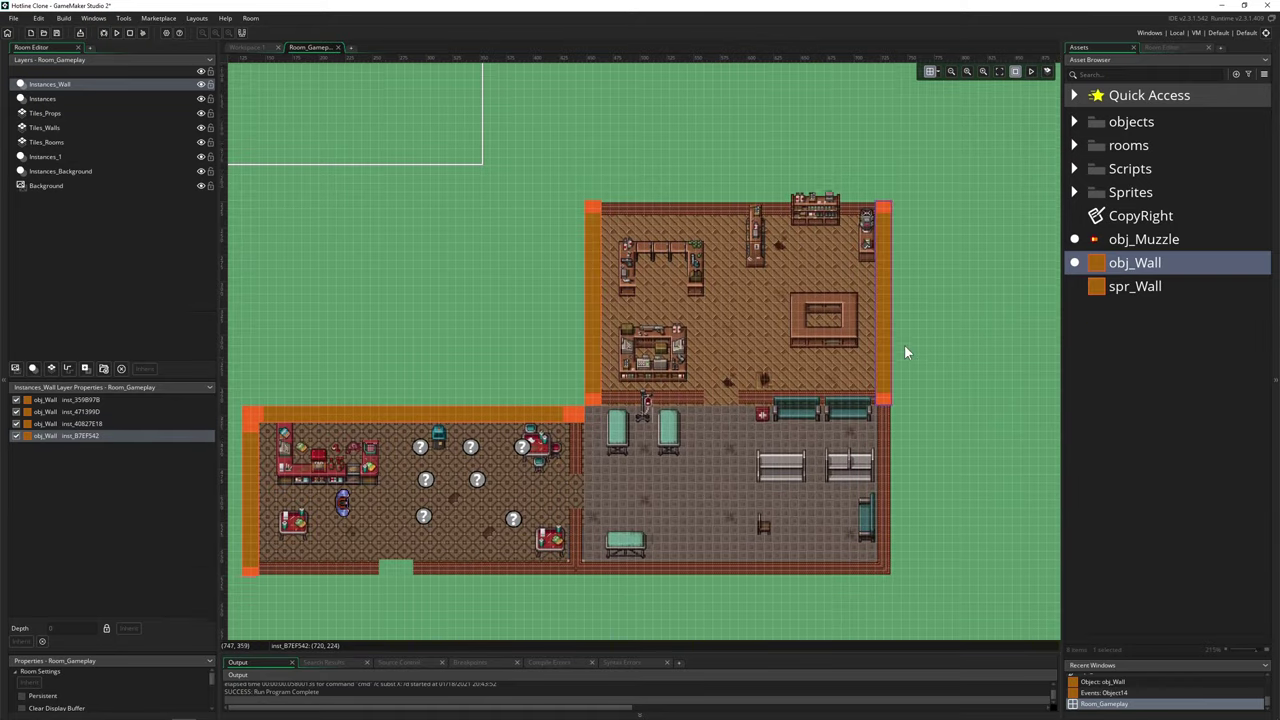
pyautogui.moveTo(883, 157); pyautogui.dragTo(887, 325)
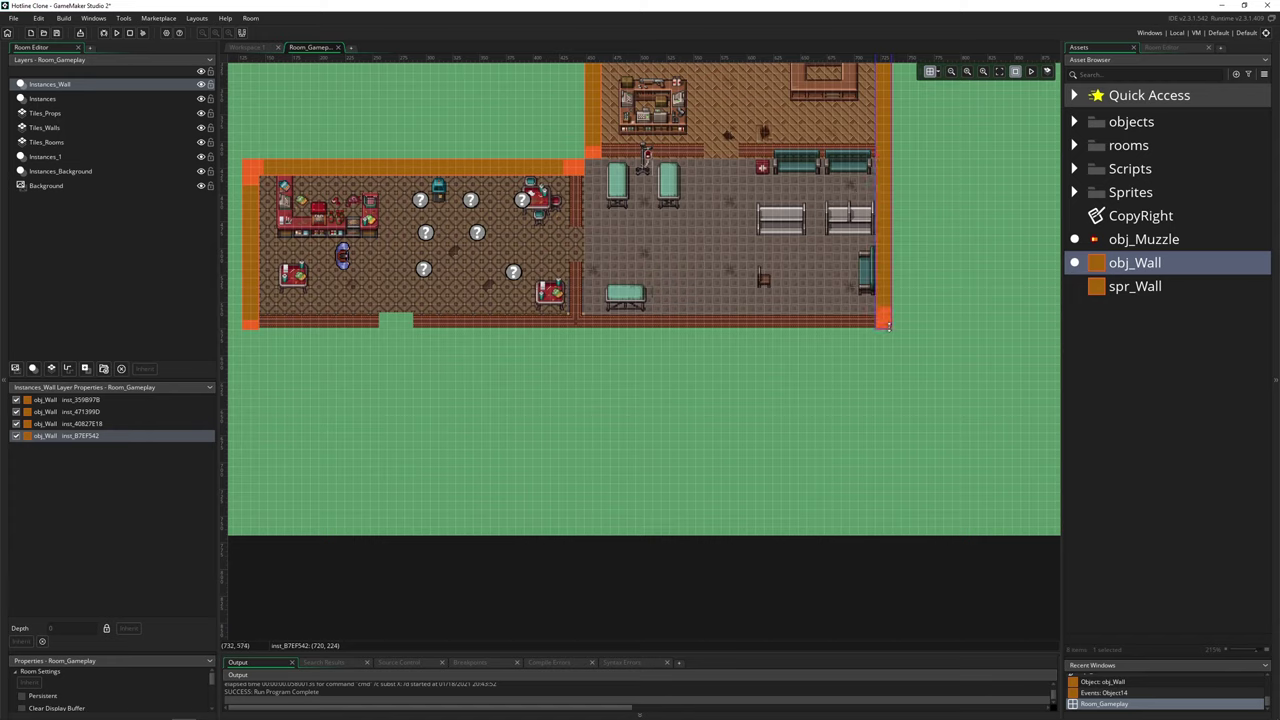
# Step: Copy the dining room's upper wall onto the building's lower wall, fitting one instance on each side of the entrance gap
pyautogui.click(515, 170)
pyautogui.hotkey('ctrl', 'd')
pyautogui.moveTo(503, 163); pyautogui.dragTo(661, 319)
pyautogui.moveTo(757, 320); pyautogui.dragTo(876, 320)
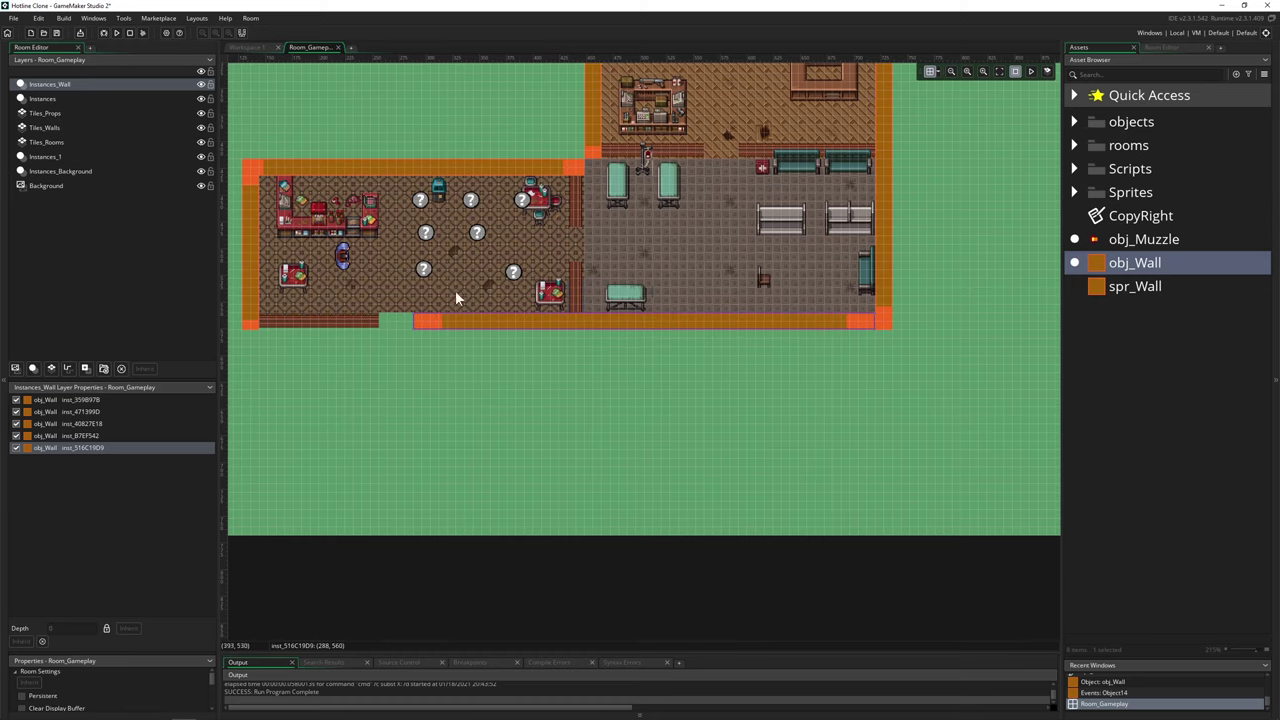
pyautogui.moveTo(243, 320); pyautogui.dragTo(494, 320, button='middle')
pyautogui.keyDown('alt'); pyautogui.moveTo(716, 323); pyautogui.dragTo(578, 331); pyautogui.keyUp('alt')
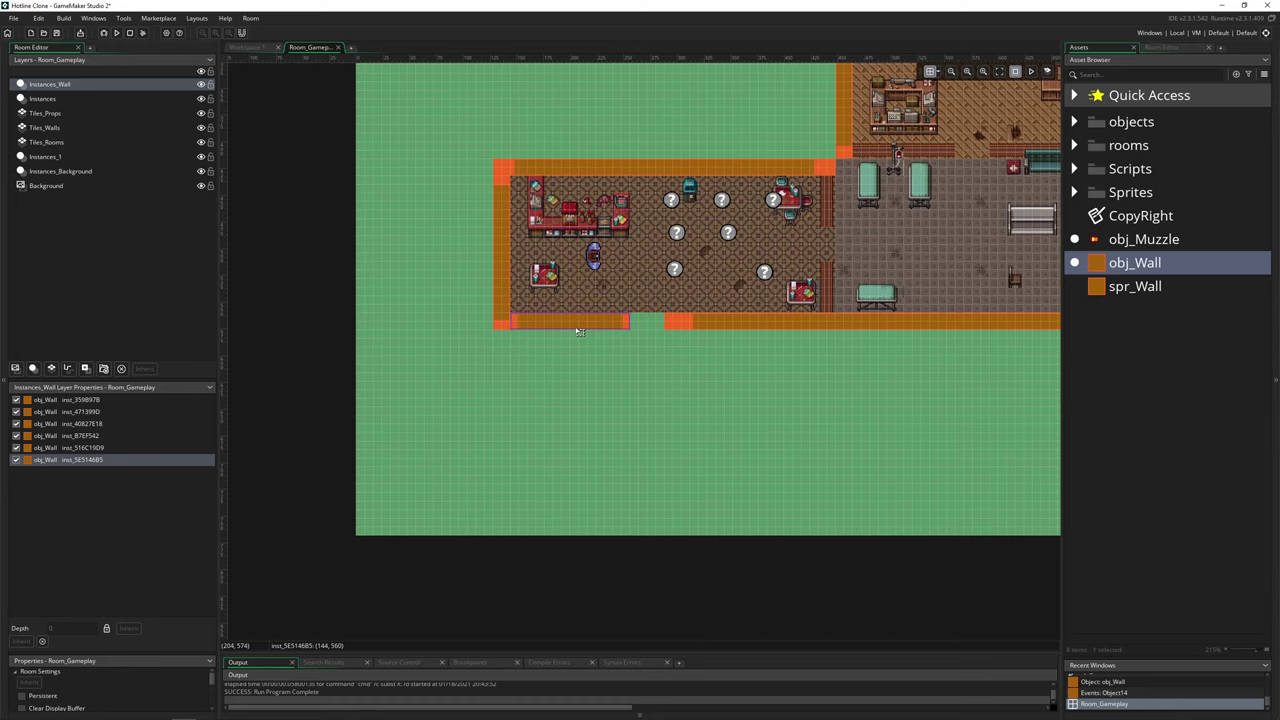
# Step: Cover the wall between the wood-floored and grey-tiled rooms with two wall copies, leaving the doorway open
pyautogui.moveTo(627, 300); pyautogui.dragTo(430, 303, button='middle')
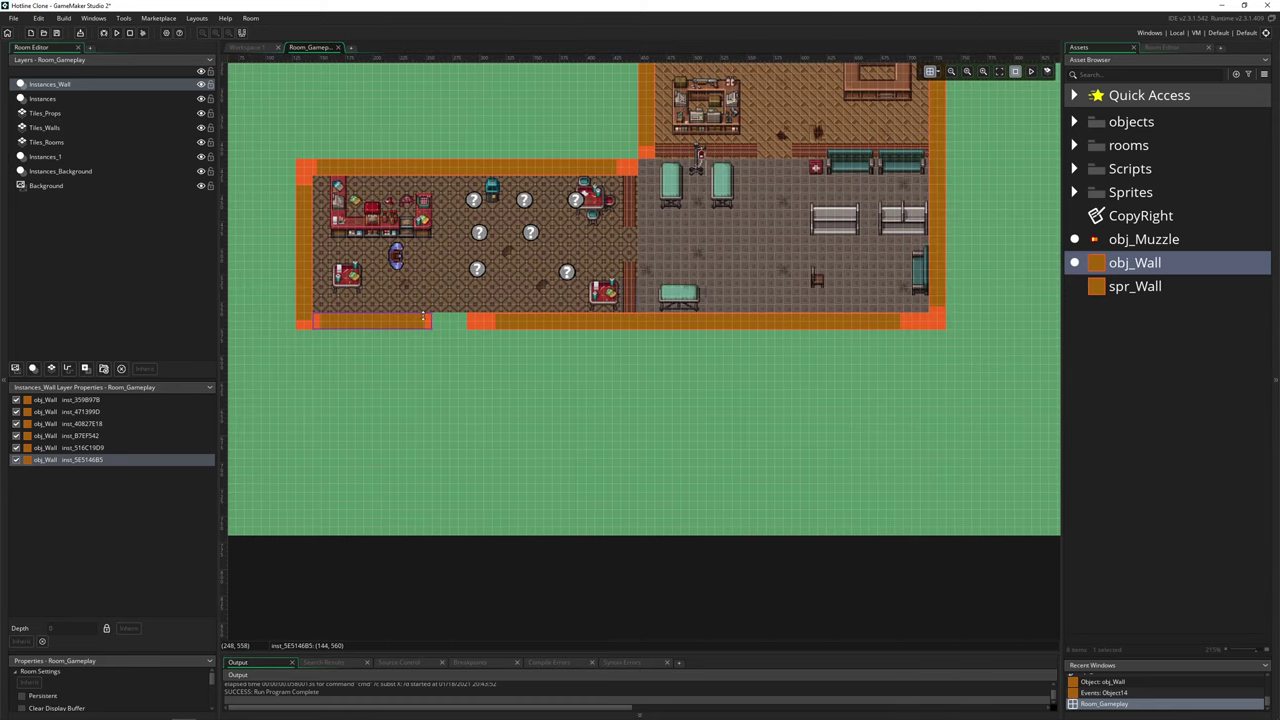
pyautogui.hotkey('ctrl', 'v')
pyautogui.moveTo(426, 332); pyautogui.dragTo(737, 148)
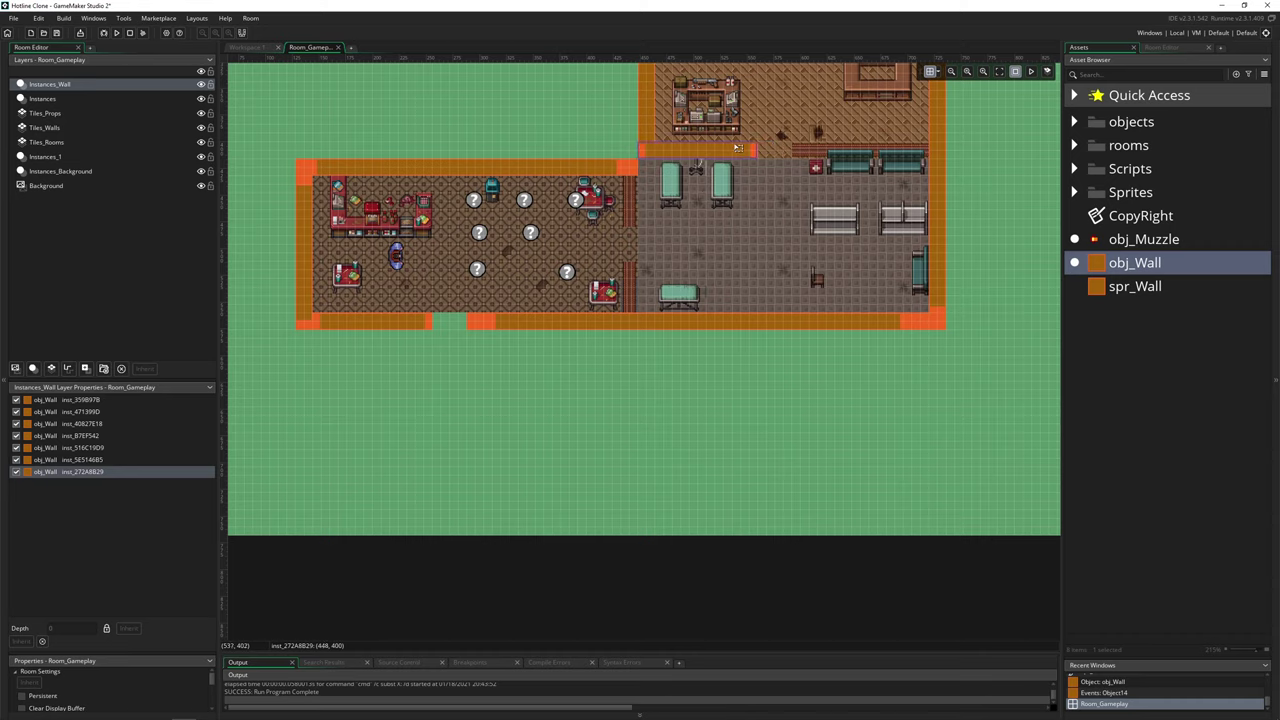
pyautogui.moveTo(633, 149); pyautogui.dragTo(654, 149)
pyautogui.hotkey('ctrl', 'v')
pyautogui.moveTo(730, 165); pyautogui.dragTo(935, 148)
pyautogui.hotkey('ctrl', 'v')
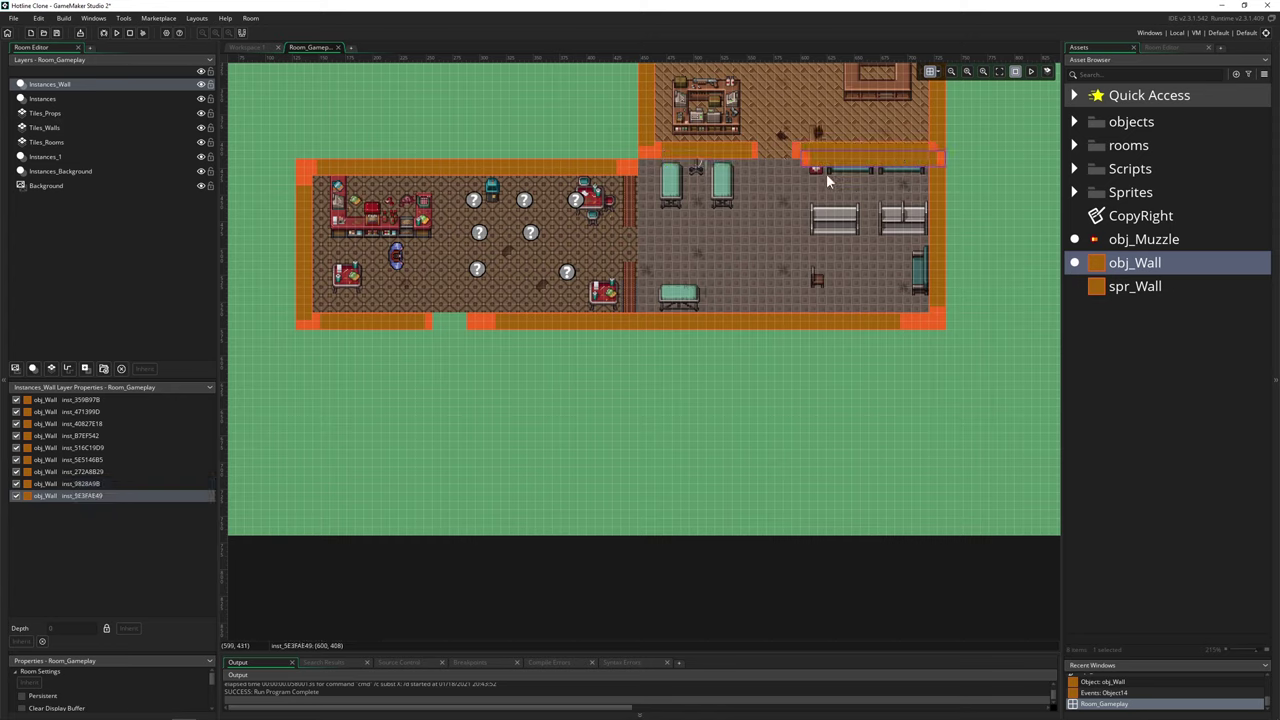
pyautogui.hotkey('ctrl', 'z')
# Step: Copy a vertical wall onto the divider between the dining and grey-tiled rooms, fitting one piece on each side of the doorway
pyautogui.click(650, 134)
pyautogui.hotkey('ctrl', 'c')
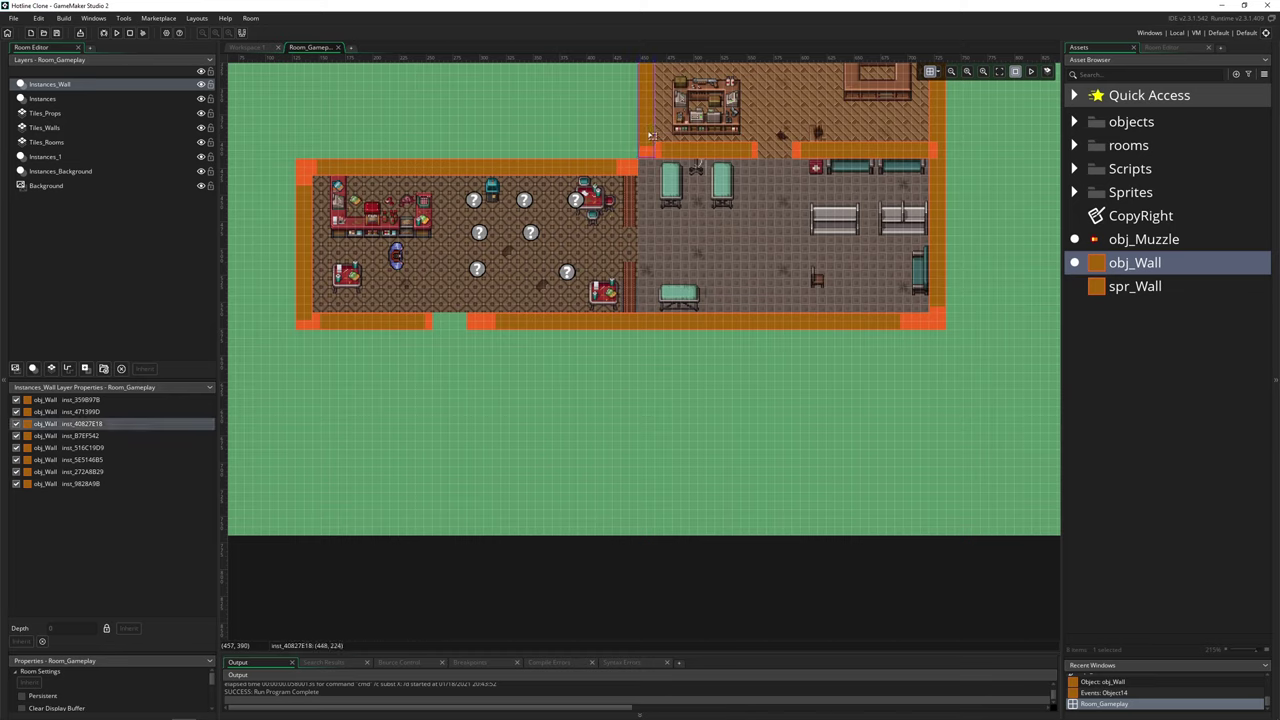
pyautogui.hotkey('ctrl', 'v')
pyautogui.moveTo(657, 162); pyautogui.dragTo(669, 284)
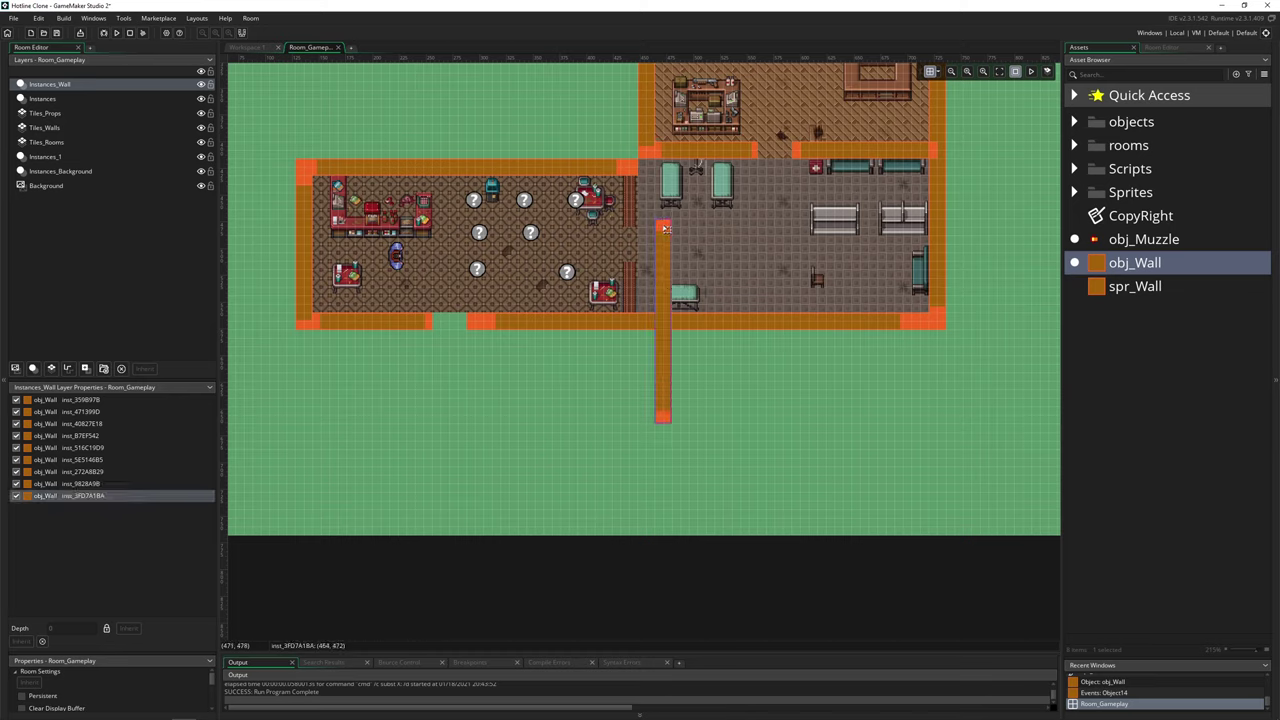
pyautogui.moveTo(662, 221); pyautogui.dragTo(627, 289)
pyautogui.hotkey('ctrl', 'v')
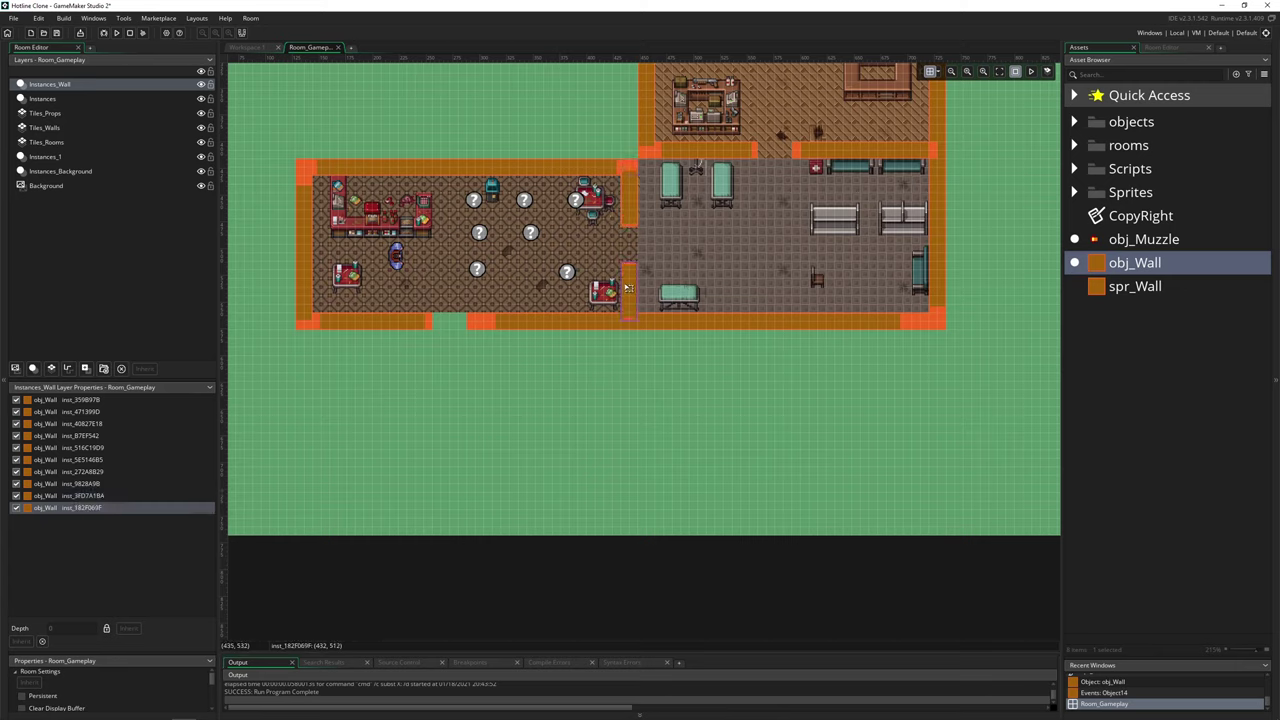
pyautogui.click(658, 394)
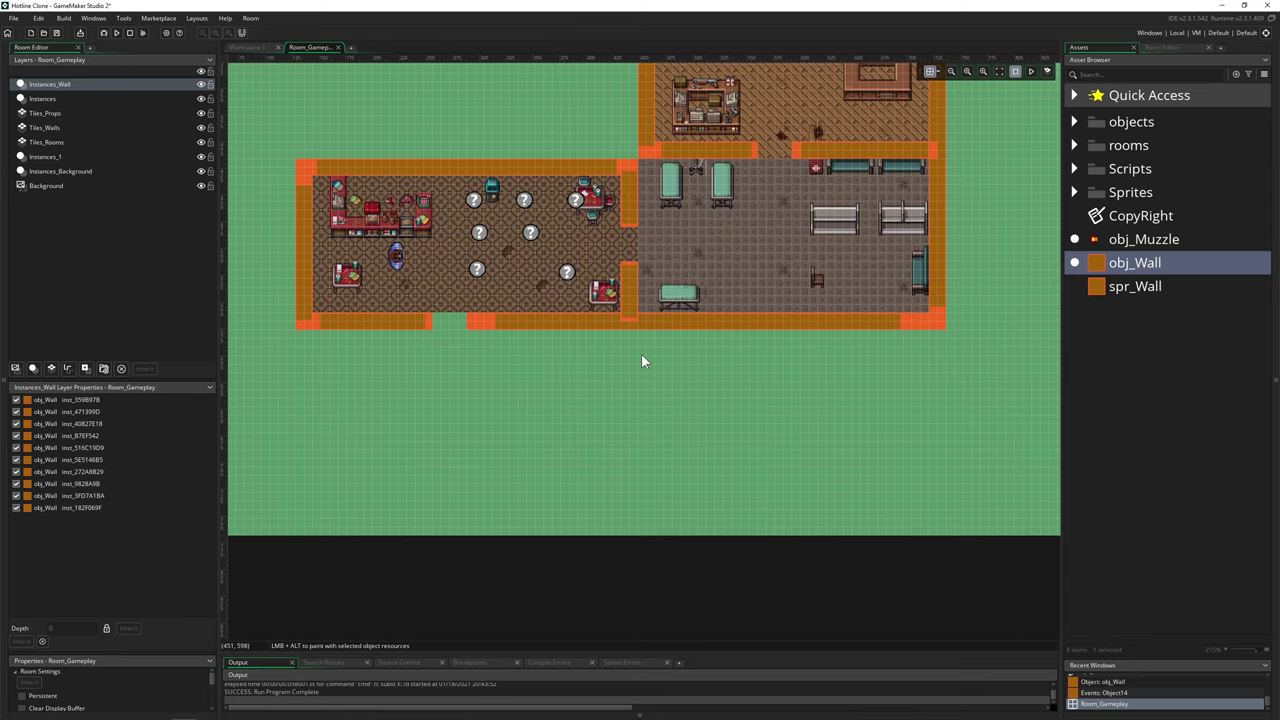
# Step: Duplicate the dining room's upper wall and position the copy over the wood-floored room's upper wall
pyautogui.scroll(1, 623, 343)
pyautogui.hscroll(-2, 628, 344)
pyautogui.keyDown('ctrl'); pyautogui.scroll(-1, 698, 321); pyautogui.keyUp('ctrl')
pyautogui.keyDown('ctrl'); pyautogui.scroll(-3, 742, 266); pyautogui.keyUp('ctrl')
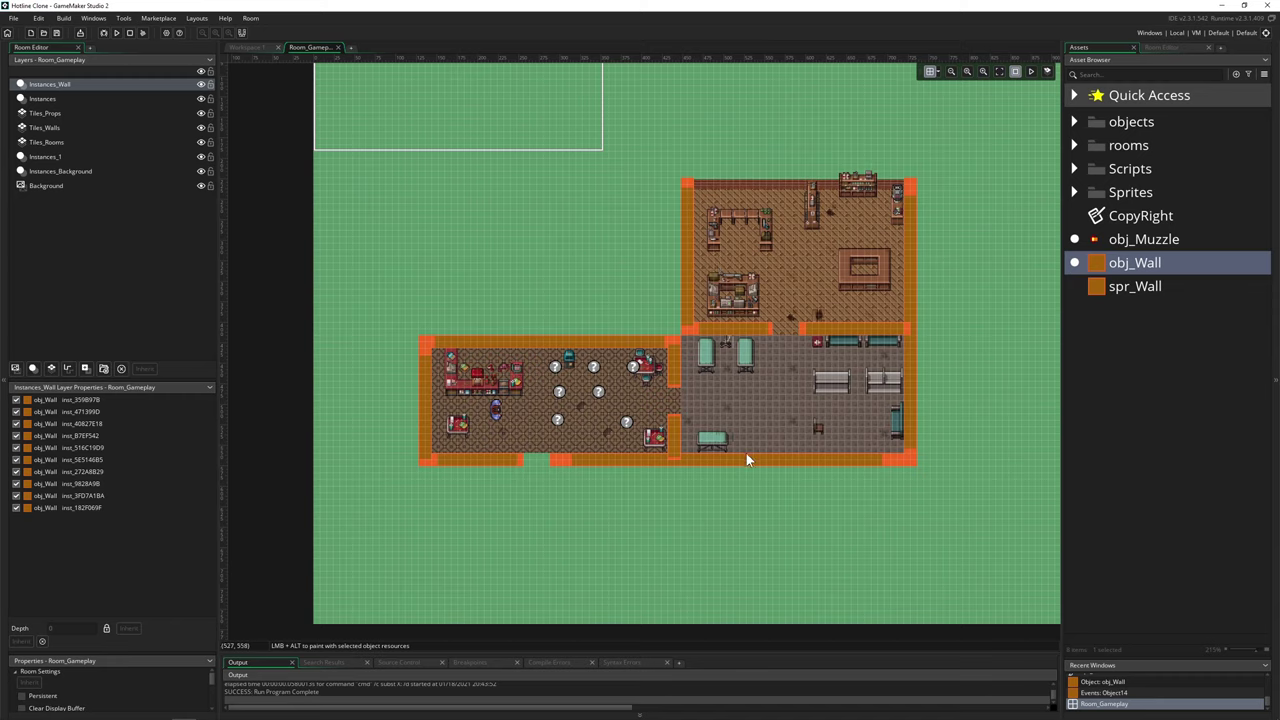
pyautogui.click(631, 343)
pyautogui.keyDown('alt'); pyautogui.moveTo(631, 345); pyautogui.dragTo(858, 190); pyautogui.keyUp('alt')
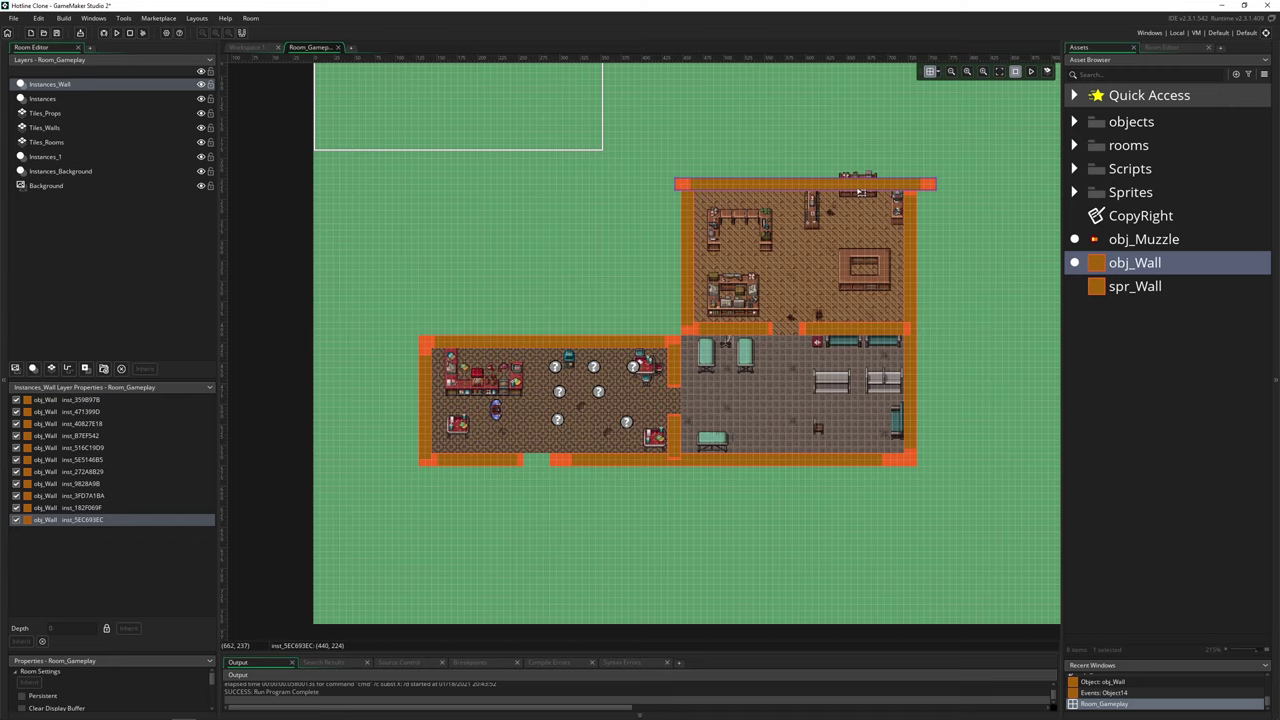
# Step: Hide and reshow the Instances_Wall layer to compare the wall instances with the tiles, and deselect the instance
pyautogui.click(201, 85)
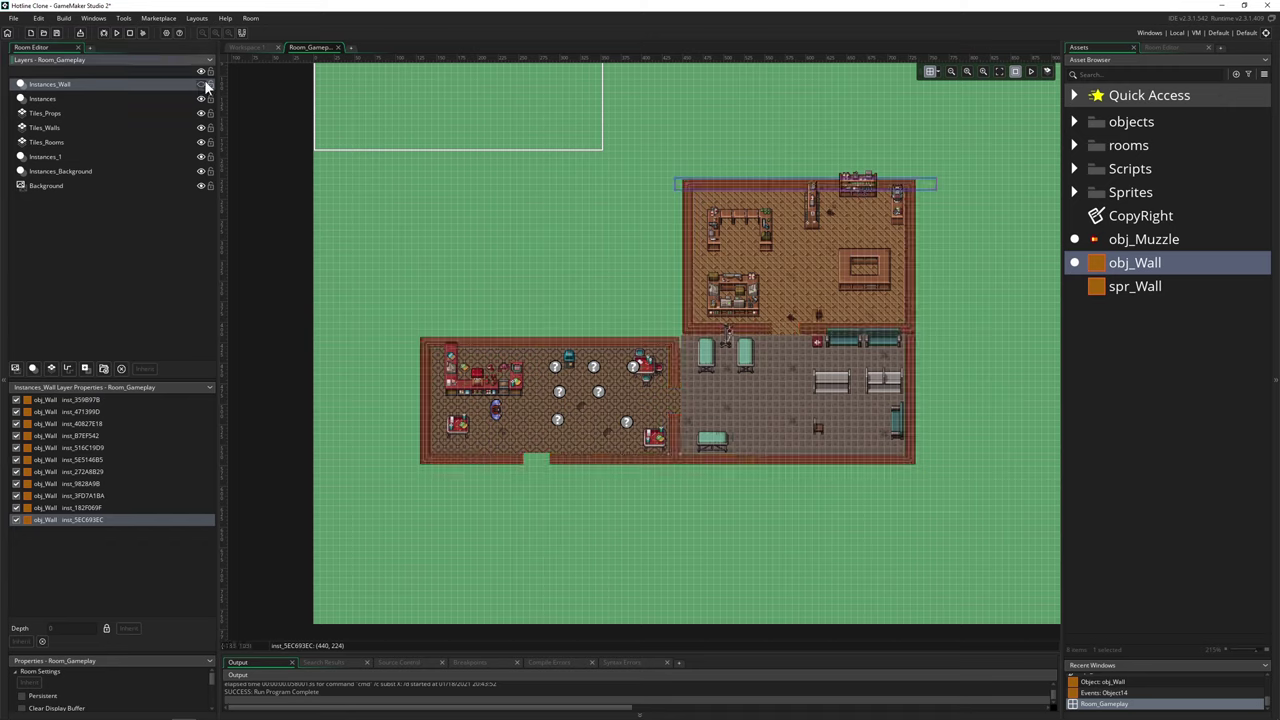
pyautogui.click(202, 85)
pyautogui.click(296, 350)
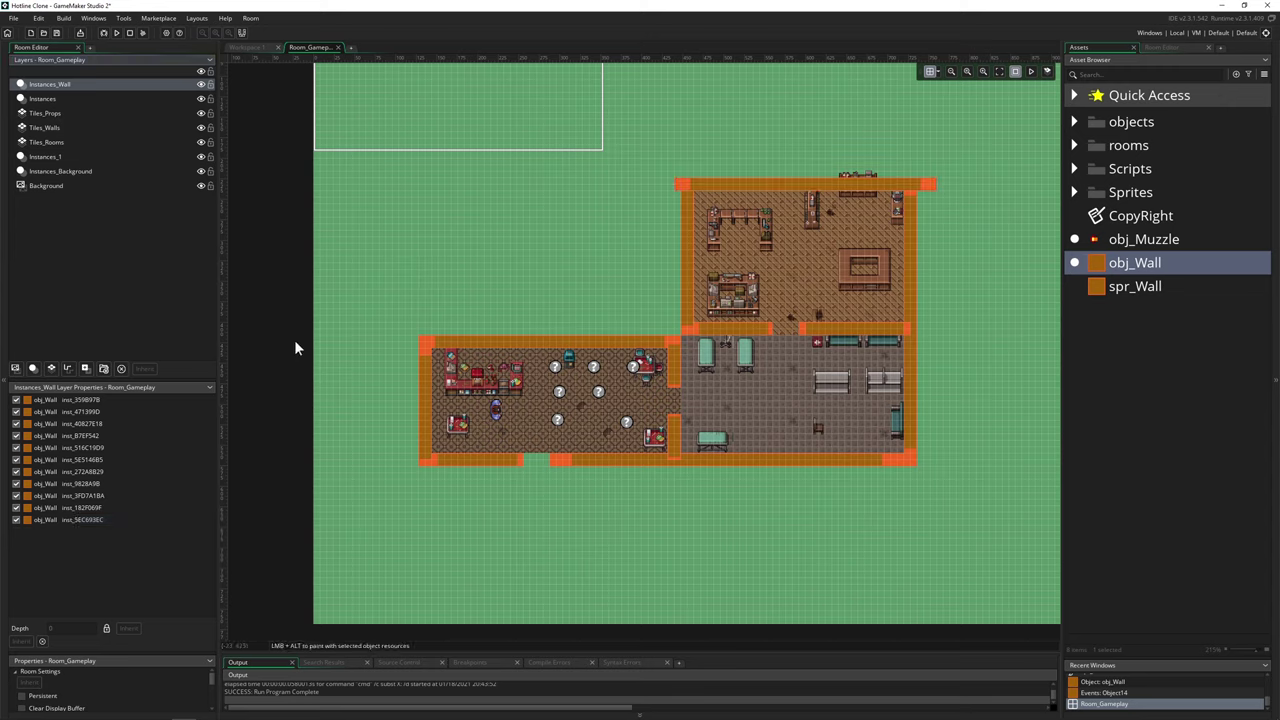
# Step: Open obj_Weapon_Throw from the Player objects folder and close the obj_Wall object window
pyautogui.click(1075, 121)
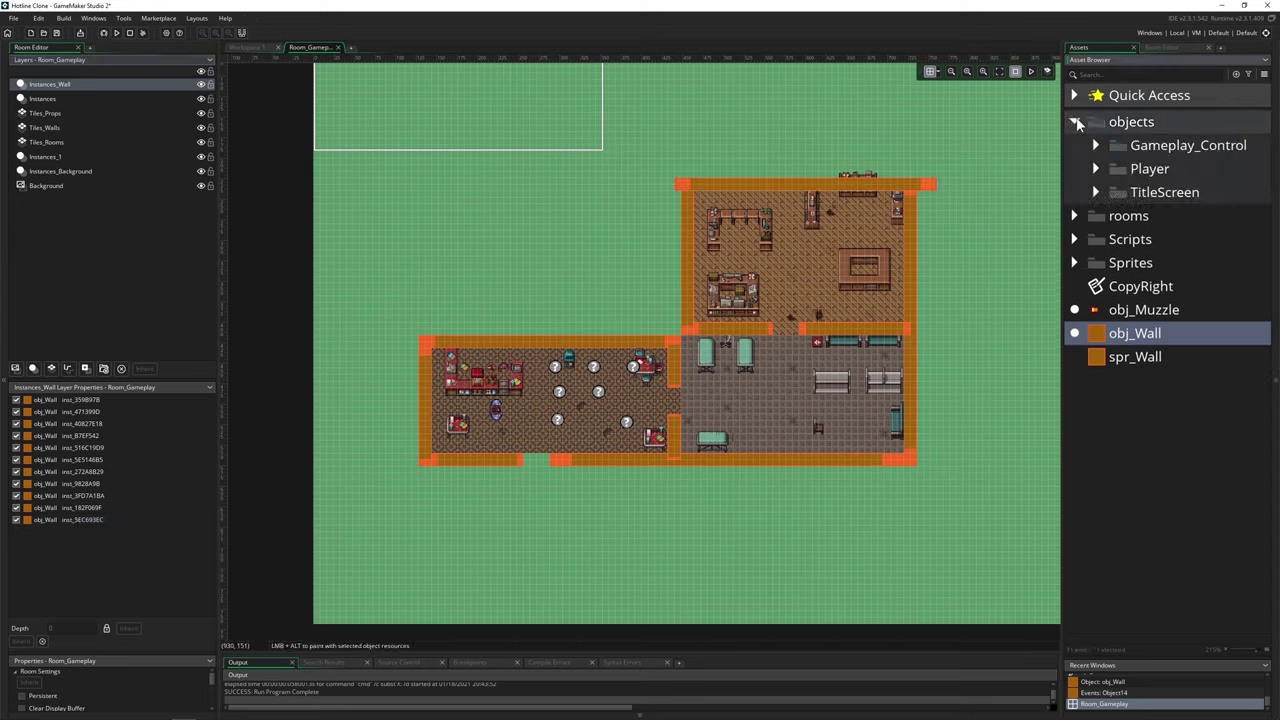
pyautogui.click(1096, 168)
pyautogui.moveTo(1061, 181); pyautogui.dragTo(983, 200)
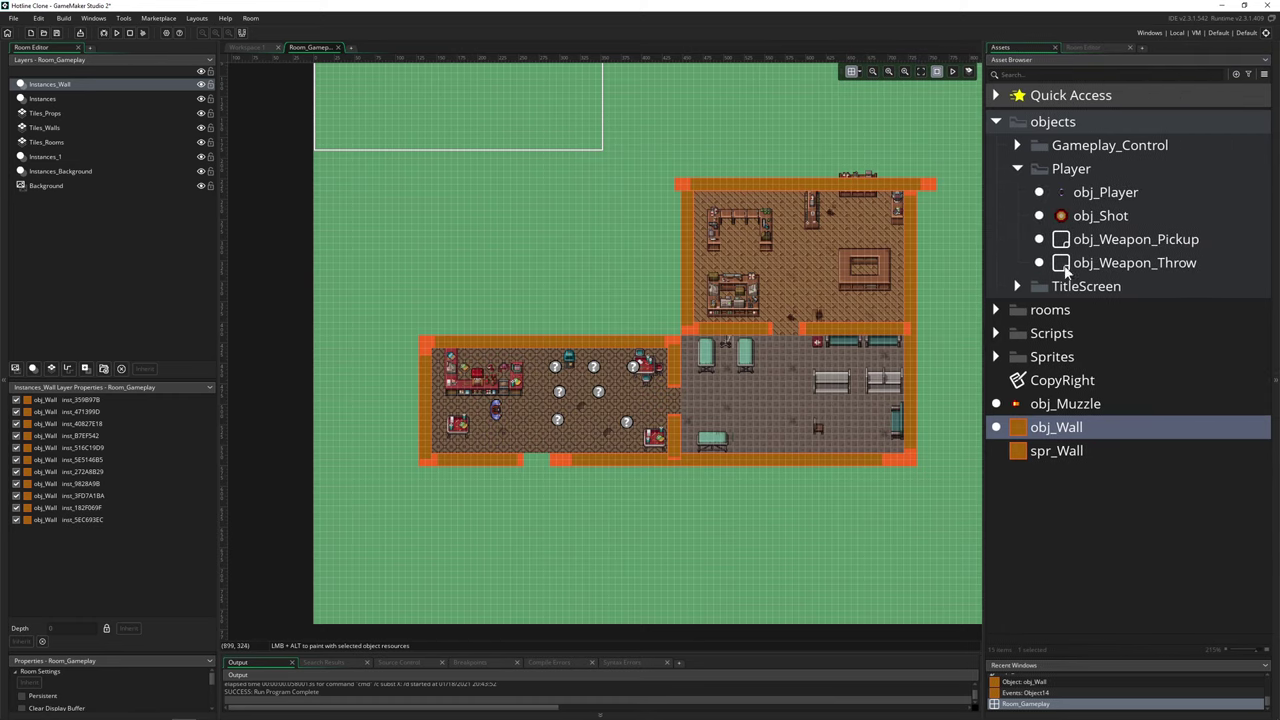
pyautogui.doubleClick(1100, 266)
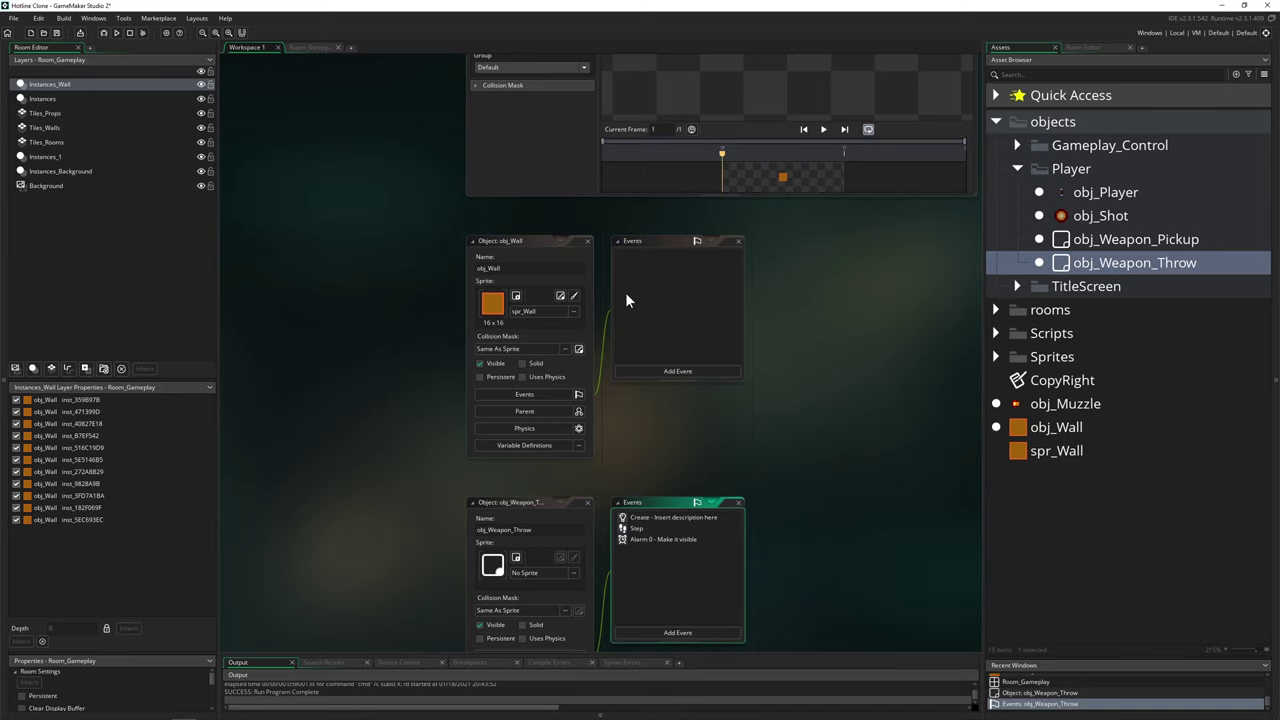
pyautogui.click(587, 241)
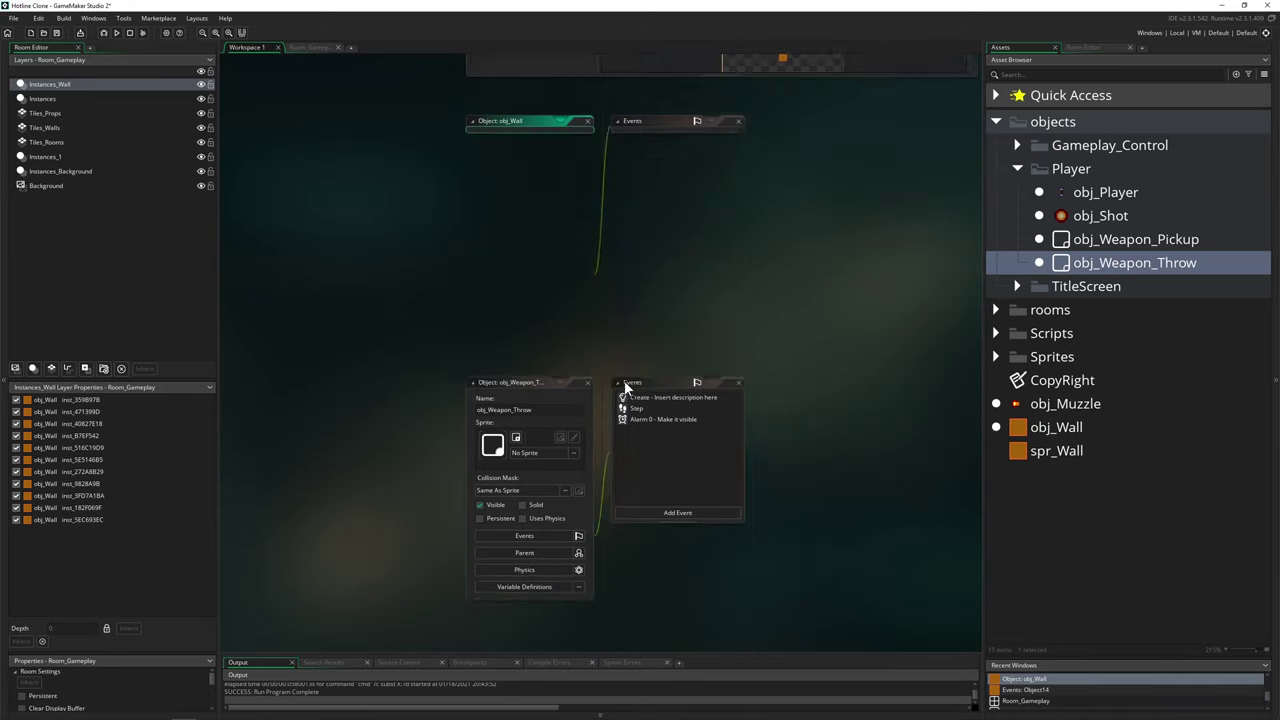
# Step: Open the Step event code of obj_Weapon_Throw and place the cursor at the end of the instance_destroy() line
pyautogui.keyDown('ctrl'); pyautogui.scroll(3, 688, 267); pyautogui.keyUp('ctrl')
pyautogui.doubleClick(620, 209)
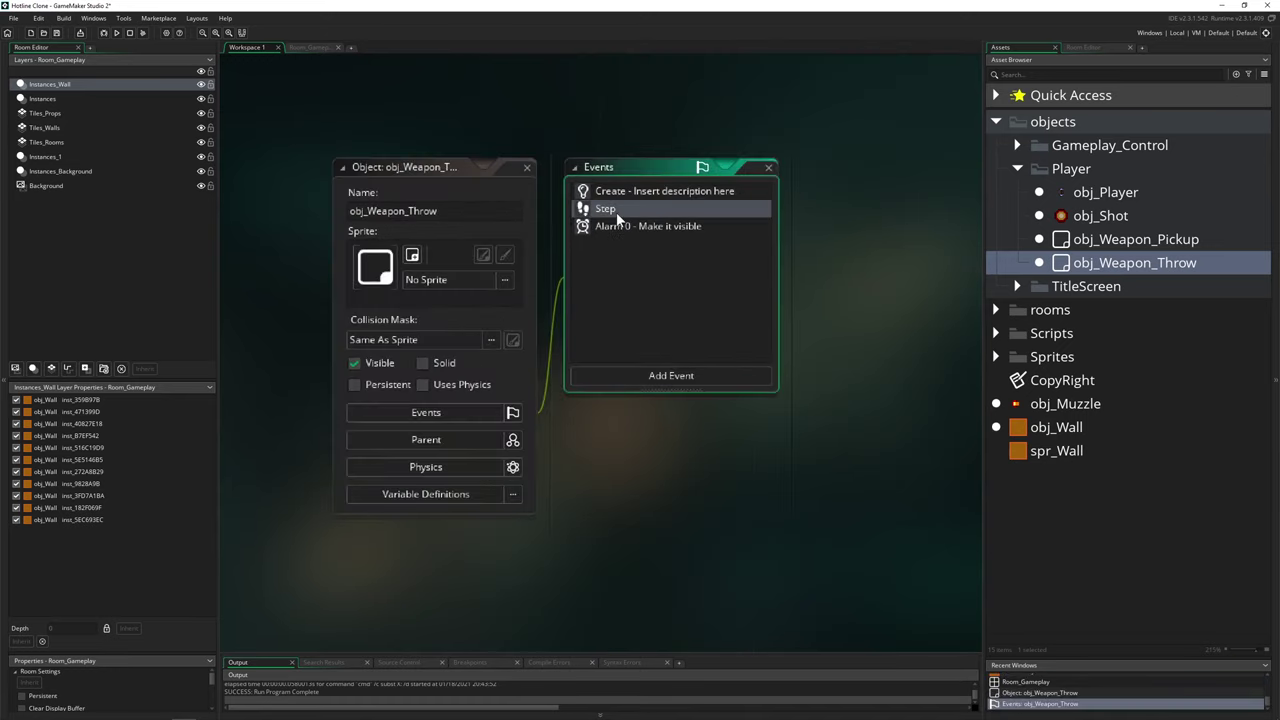
pyautogui.moveTo(984, 138); pyautogui.dragTo(1151, 147)
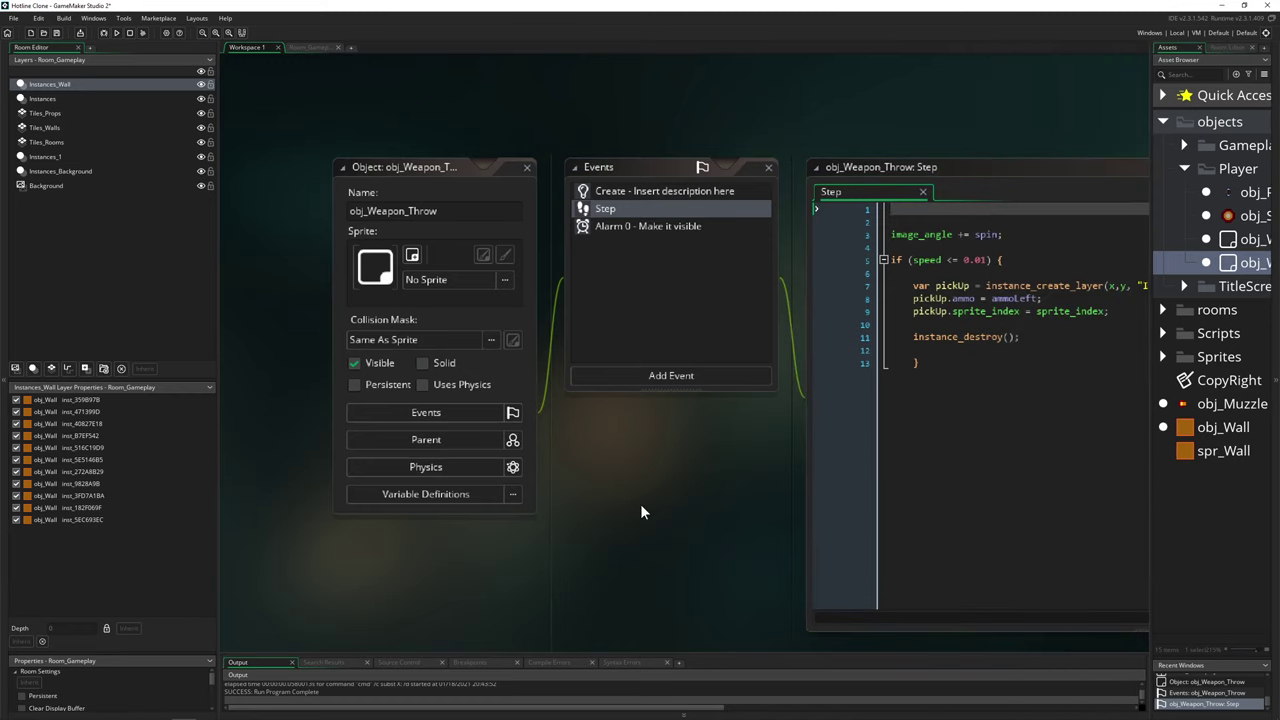
pyautogui.moveTo(643, 511); pyautogui.dragTo(436, 511, button='middle')
pyautogui.hscroll(2, 638, 354)
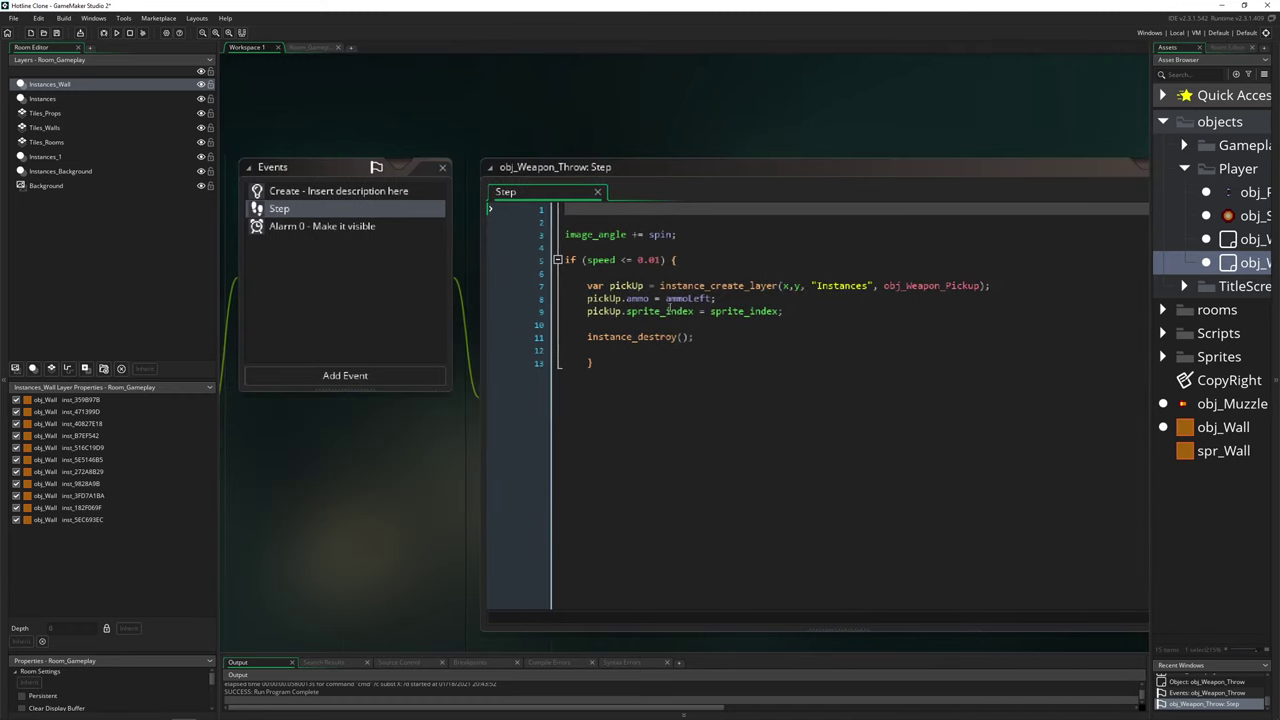
pyautogui.moveTo(696, 337); pyautogui.dragTo(690, 325)
pyautogui.keyDown('ctrl'); pyautogui.scroll(3, 691, 345); pyautogui.keyUp('ctrl')
pyautogui.click(689, 324)
pyautogui.hscroll(2, 666, 318)
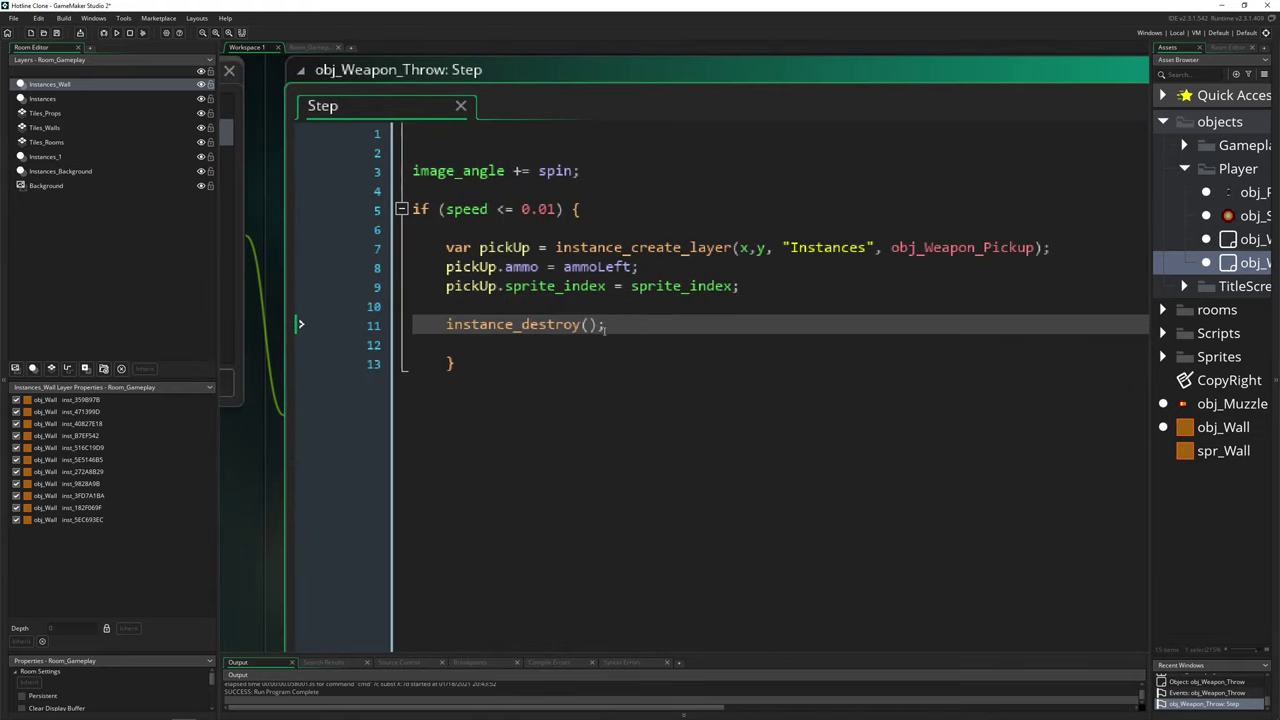
# Step: Add a collision event with obj_Wall to obj_Weapon_Throw and paste in the pickup-creation and instance_destroy() lines copied from the Step code
pyautogui.moveTo(603, 326); pyautogui.dragTo(393, 240)
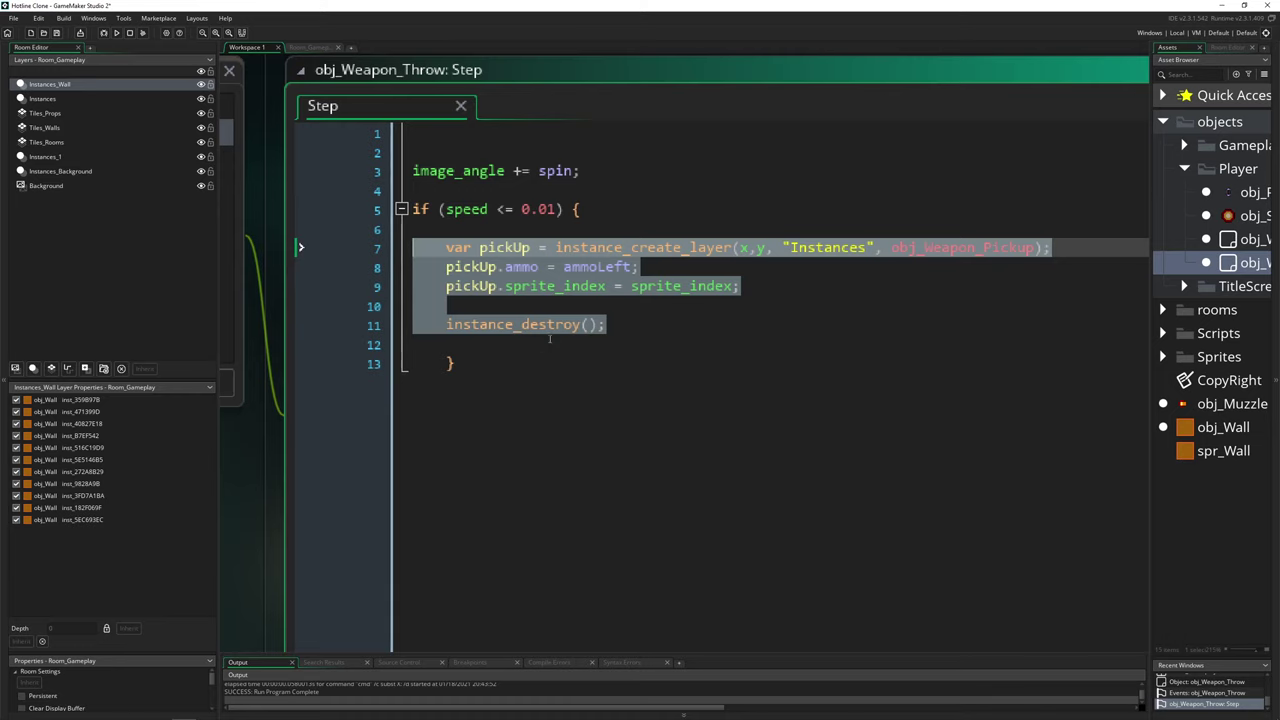
pyautogui.click(567, 330)
pyautogui.keyDown('ctrl'); pyautogui.scroll(-3, 460, 388); pyautogui.keyUp('ctrl')
pyautogui.keyDown('ctrl'); pyautogui.scroll(1, 358, 467); pyautogui.keyUp('ctrl')
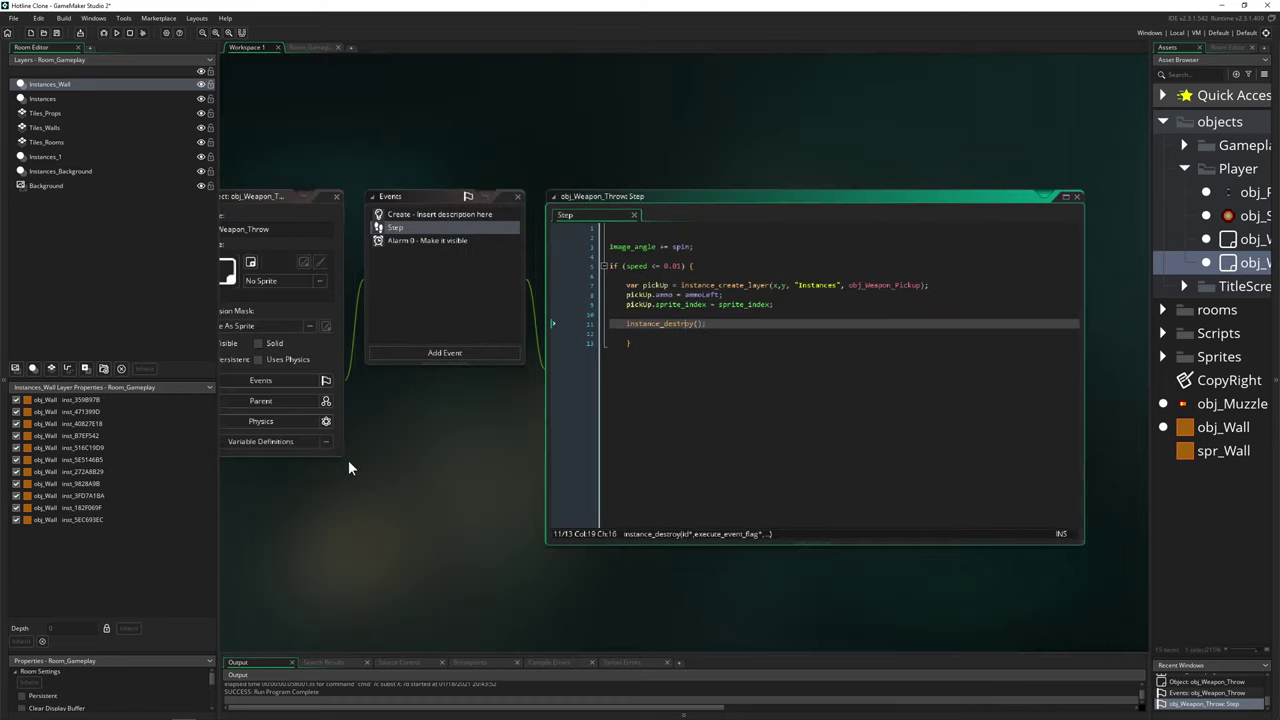
pyautogui.keyDown('ctrl'); pyautogui.scroll(2, 525, 395); pyautogui.keyUp('ctrl')
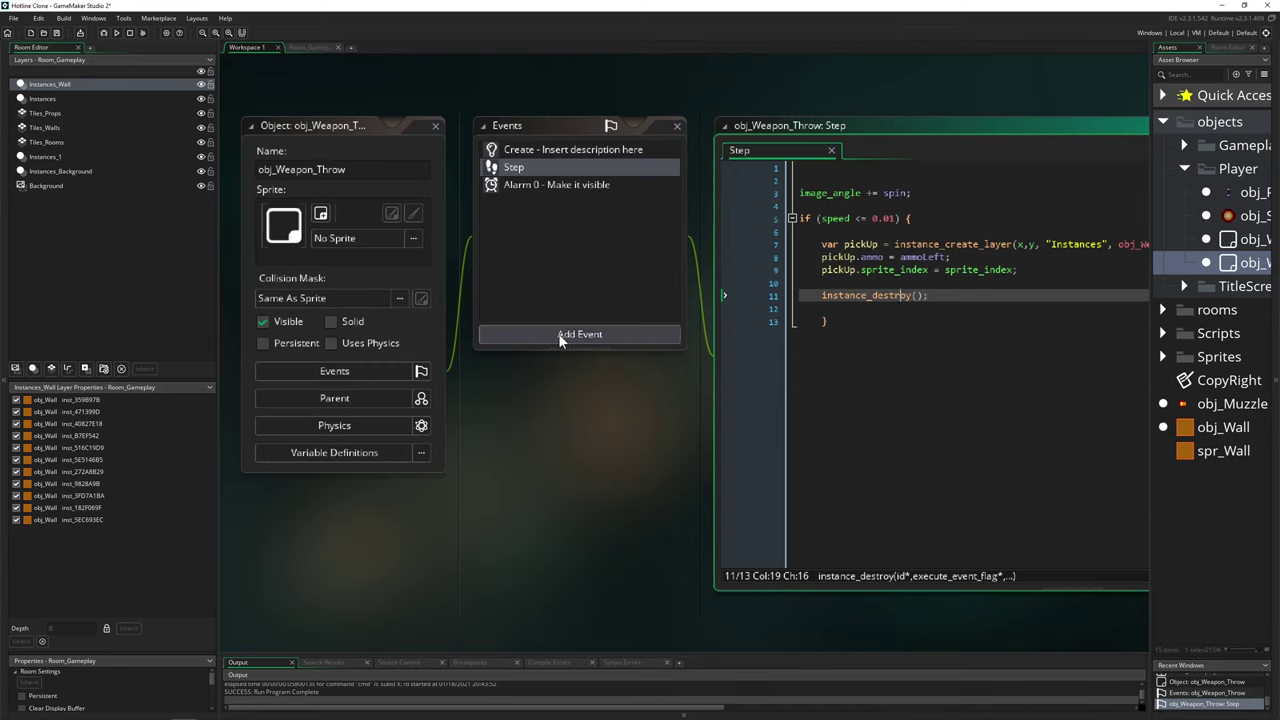
pyautogui.click(560, 336)
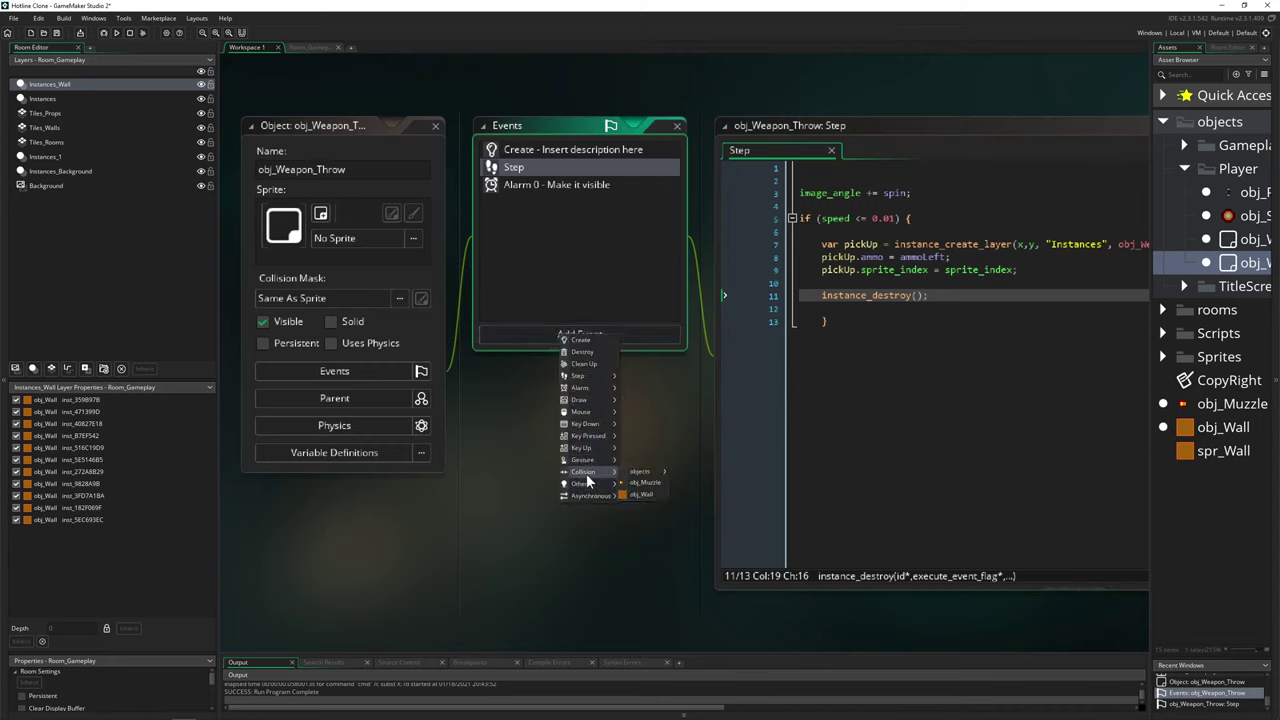
pyautogui.click(638, 496)
pyautogui.click(880, 262)
pyautogui.hotkey('ctrl', 'v')
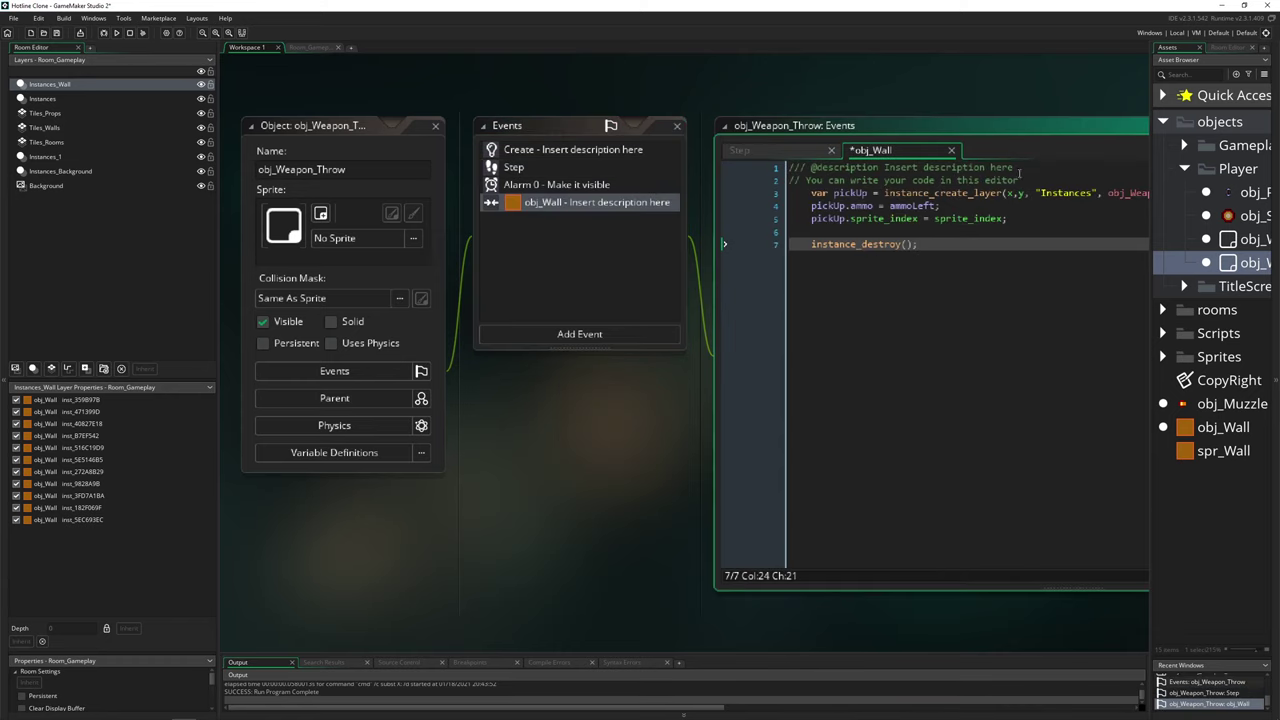
# Step: Remove the default comment lines from the obj_Wall collision code and save the project
pyautogui.moveTo(1020, 180); pyautogui.dragTo(690, 126)
pyautogui.press('BackSpace')
pyautogui.moveTo(671, 414); pyautogui.dragTo(430, 426, button='middle')
pyautogui.click(695, 193)
pyautogui.keyDown('ctrl'); pyautogui.scroll(2, 688, 200); pyautogui.keyUp('ctrl')
pyautogui.moveTo(706, 188); pyautogui.dragTo(499, 188)
pyautogui.click(661, 241)
pyautogui.hotkey('ctrl', 's')
pyautogui.keyDown('ctrl'); pyautogui.scroll(-2, 671, 243); pyautogui.keyUp('ctrl')
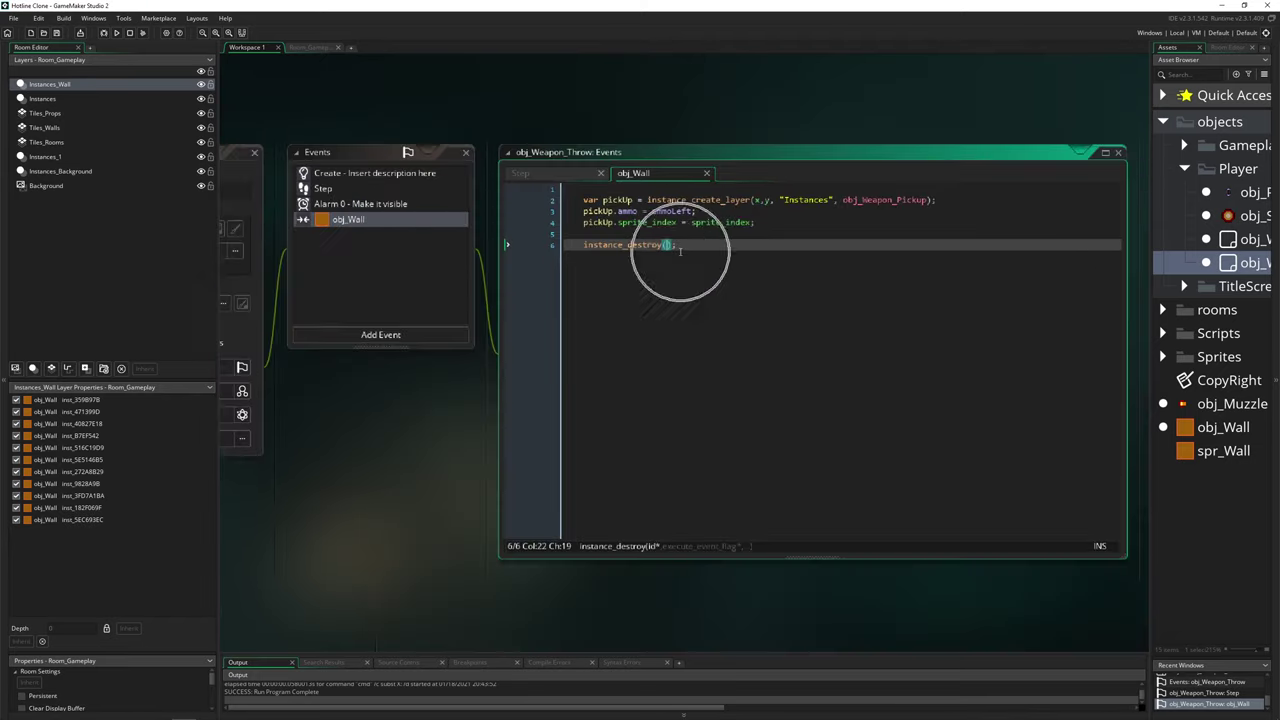
# Step: Run the game, pick up the small gun in the dining room and throw it at the room's right wall
pyautogui.press('F5')
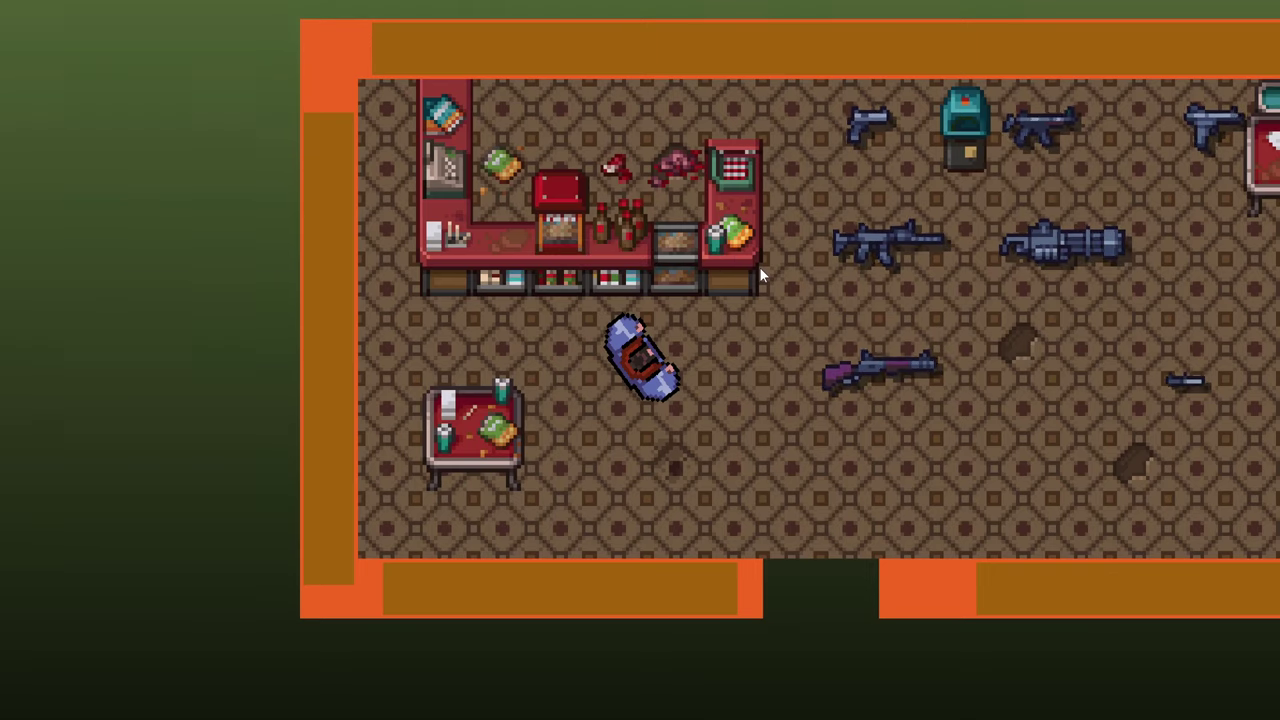
pyautogui.press('d')
pyautogui.press('w')
pyautogui.press('s')
pyautogui.rightClick(811, 342)
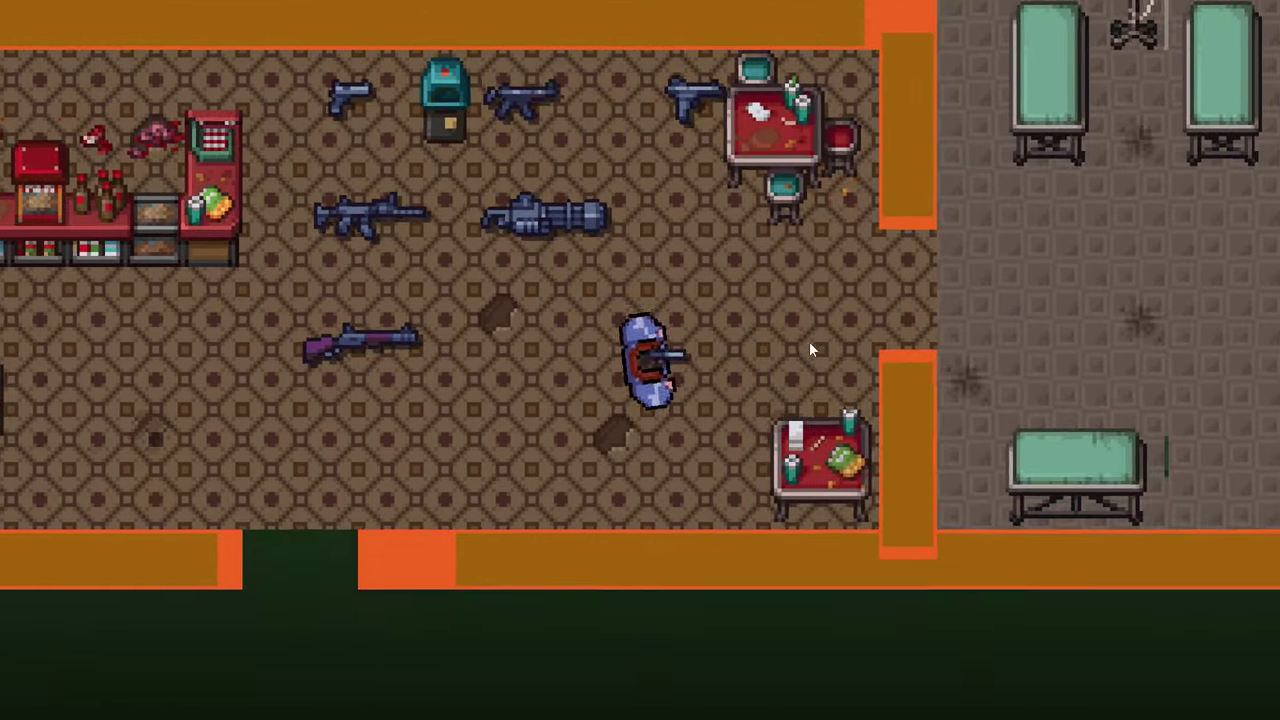
pyautogui.press('d')
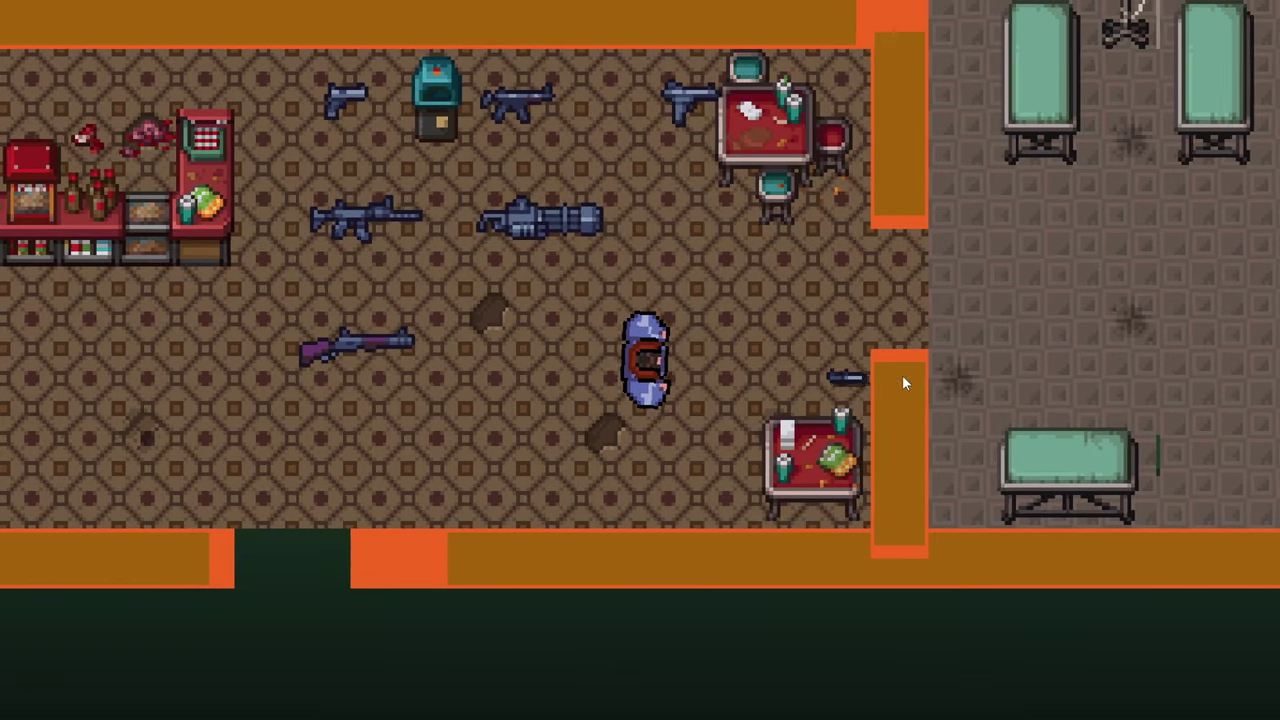
pyautogui.press('a')
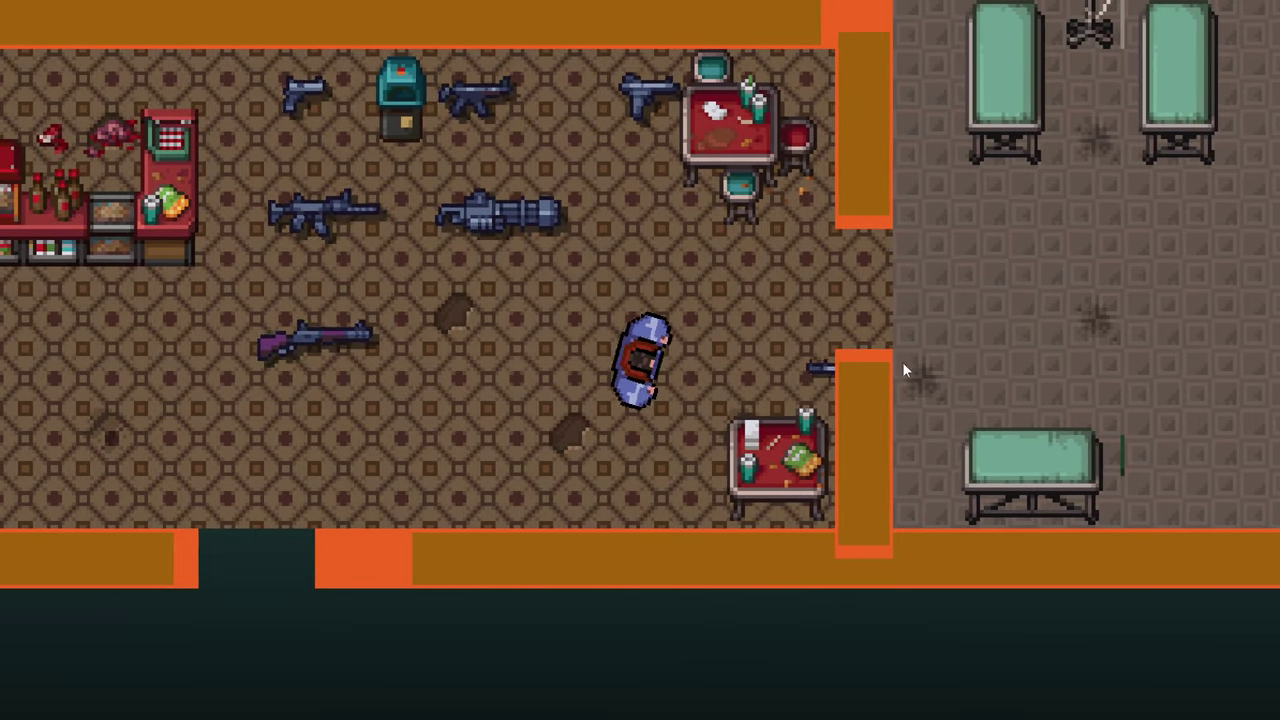
# Step: Pick up the minigun in the dining room, throw it toward the right wall and pick it up again
pyautogui.press('a')
pyautogui.press('w')
pyautogui.rightClick(777, 340)
pyautogui.press('d')
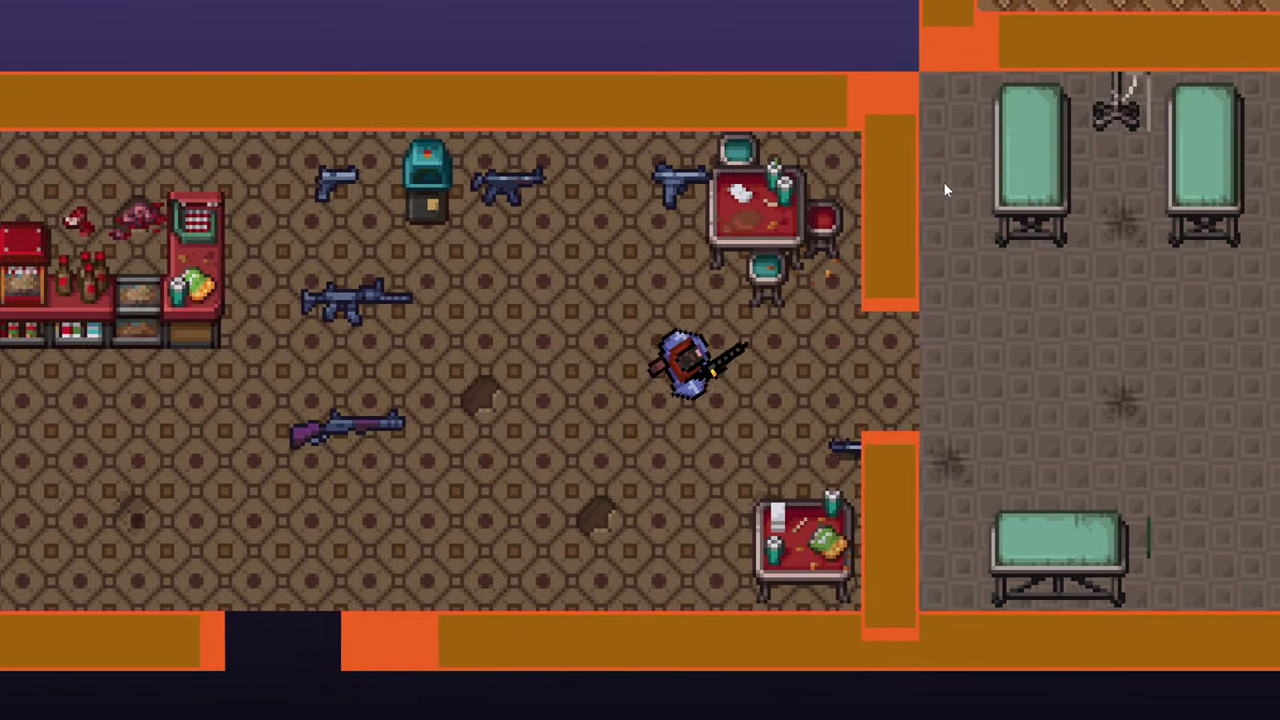
pyautogui.rightClick(929, 187)
pyautogui.press('d')
pyautogui.press('w')
pyautogui.rightClick(929, 187)
# Step: Throw the minigun toward the dining room's upper right corner and retrieve it
pyautogui.press('s')
pyautogui.press('a')
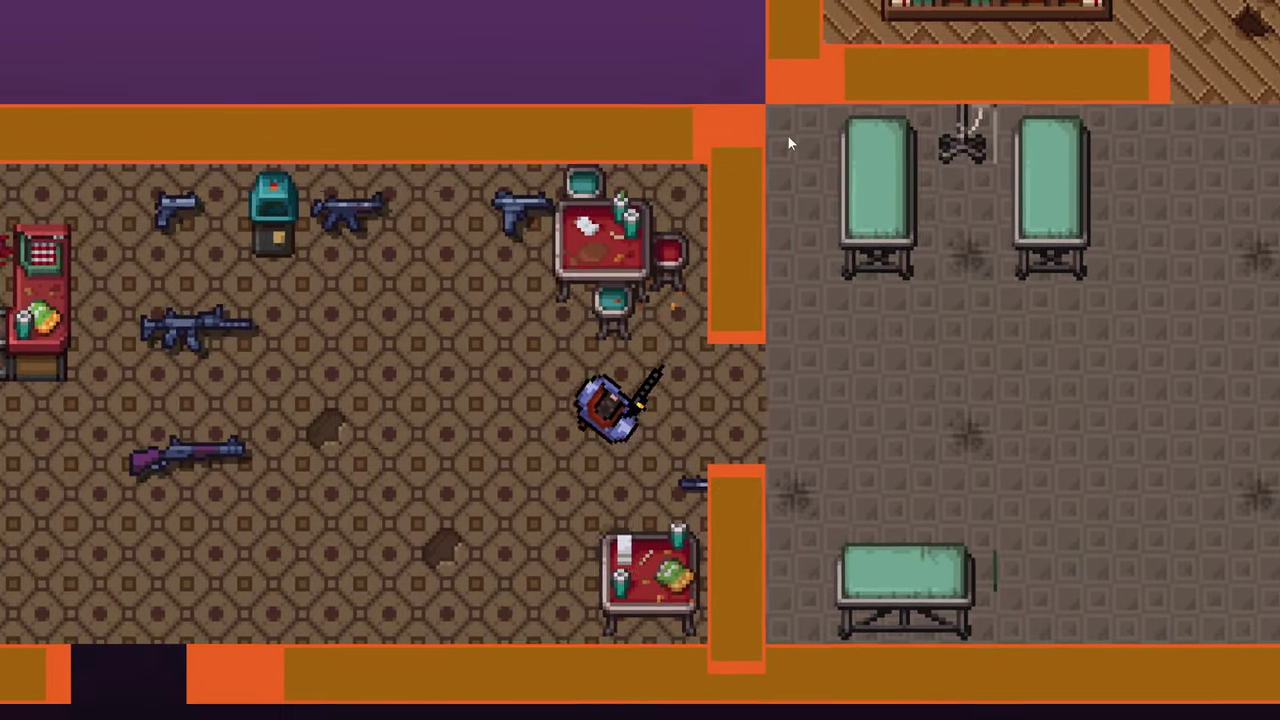
pyautogui.rightClick(738, 48)
pyautogui.press('w')
pyautogui.press('d')
pyautogui.rightClick(752, 142)
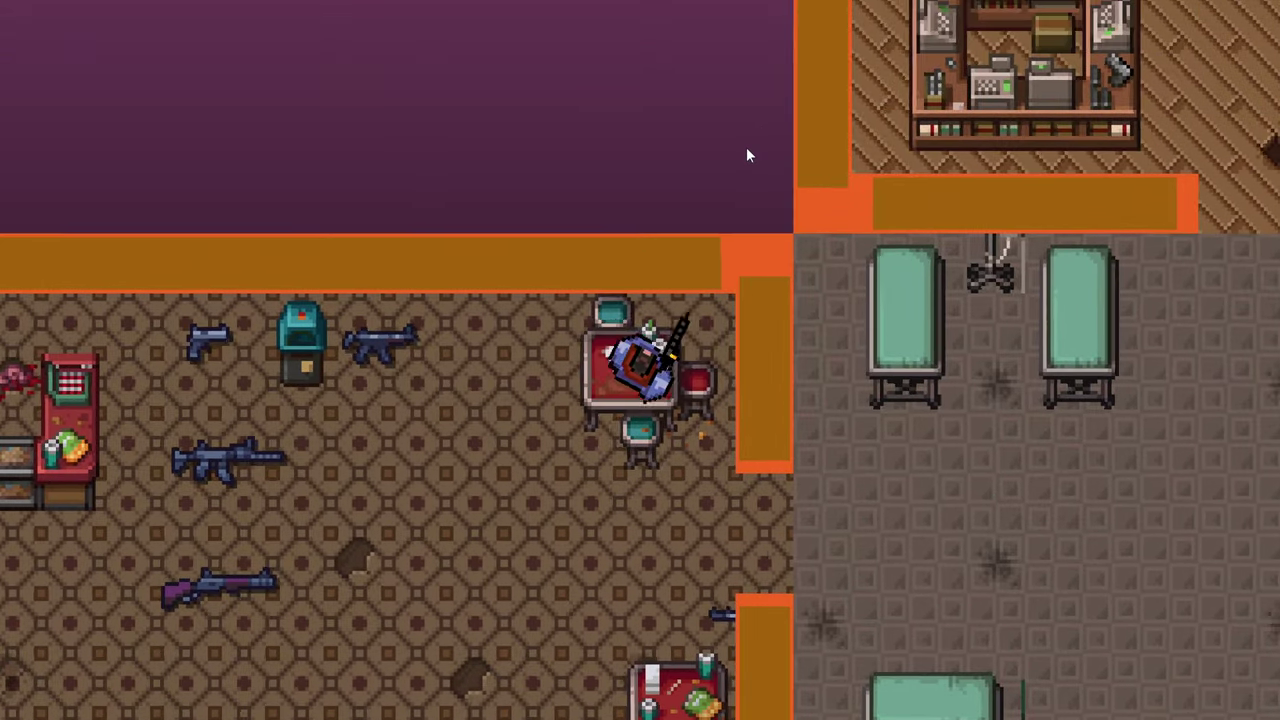
# Step: Carry the minigun into the grey-tiled room and throw it toward the doorway in the upper wall
pyautogui.press('s')
pyautogui.press('d')
pyautogui.press('d')
pyautogui.press('w')
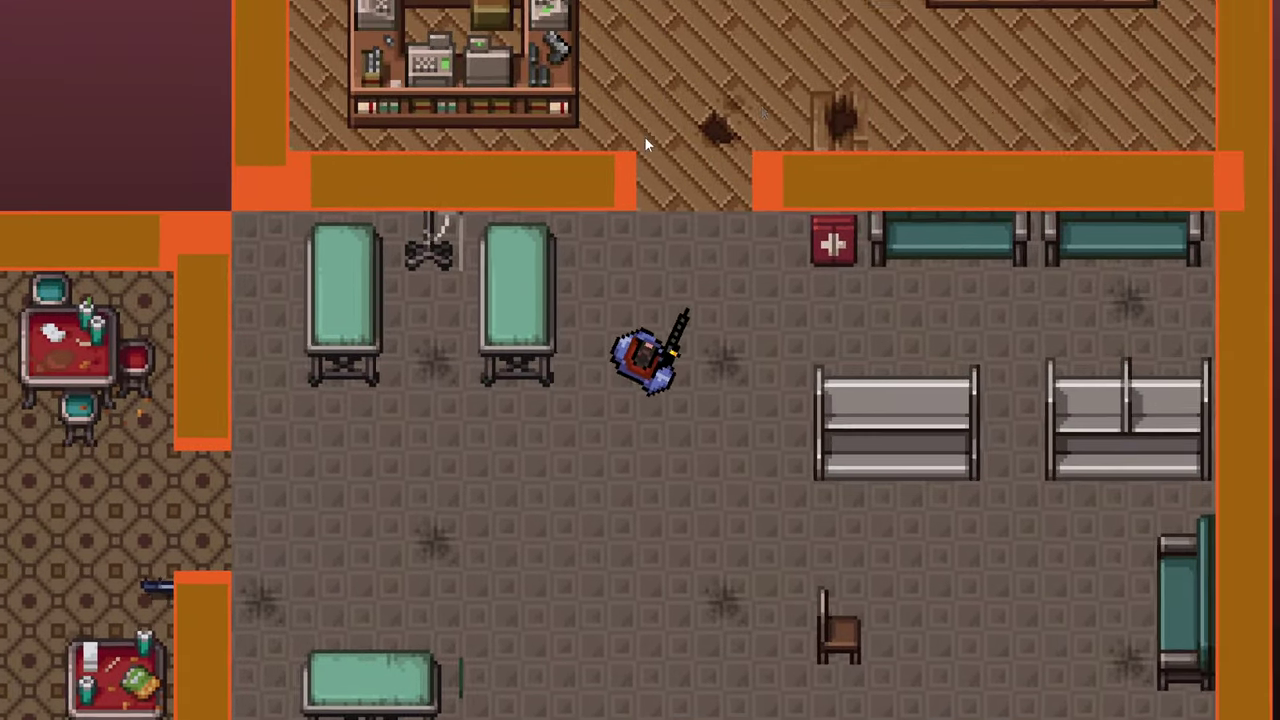
pyautogui.rightClick(699, 87)
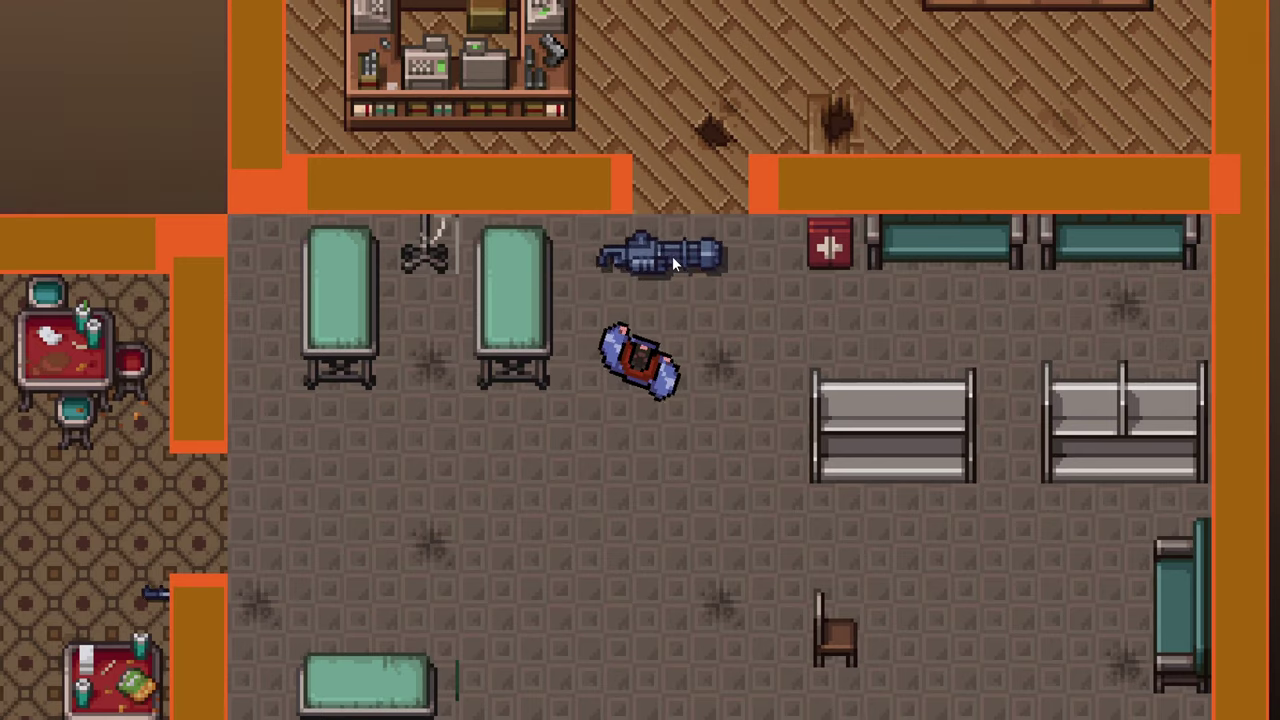
# Step: Pick up the minigun and throw it repeatedly at the wall beside the grey-tiled room's upper doorway
pyautogui.press('w')
pyautogui.rightClick(673, 258)
pyautogui.press('s')
pyautogui.rightClick(725, 106)
pyautogui.press('w')
pyautogui.press('d')
pyautogui.rightClick(734, 160)
pyautogui.press('s')
pyautogui.rightClick(664, 78)
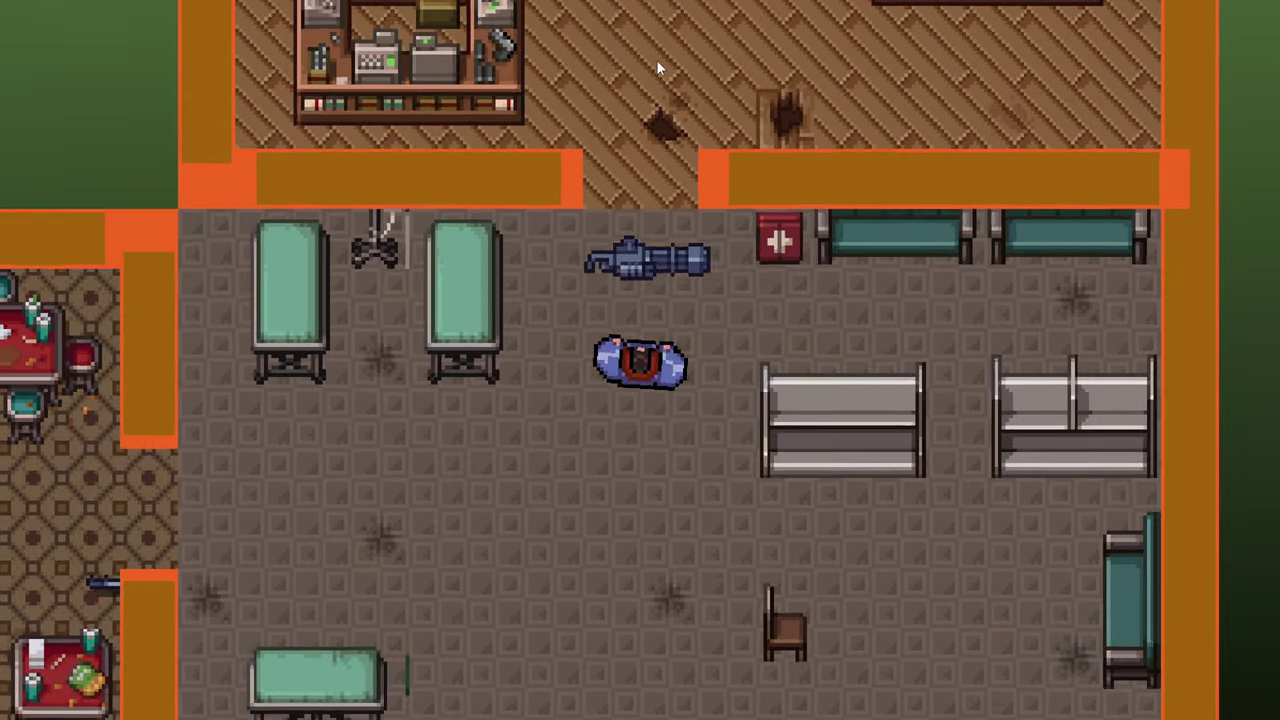
# Step: Test another minigun throw toward the upper doorway and walk the player back toward the dining room
pyautogui.press('w')
pyautogui.rightClick(642, 112)
pyautogui.press('s')
pyautogui.rightClick(620, 115)
pyautogui.press('w')
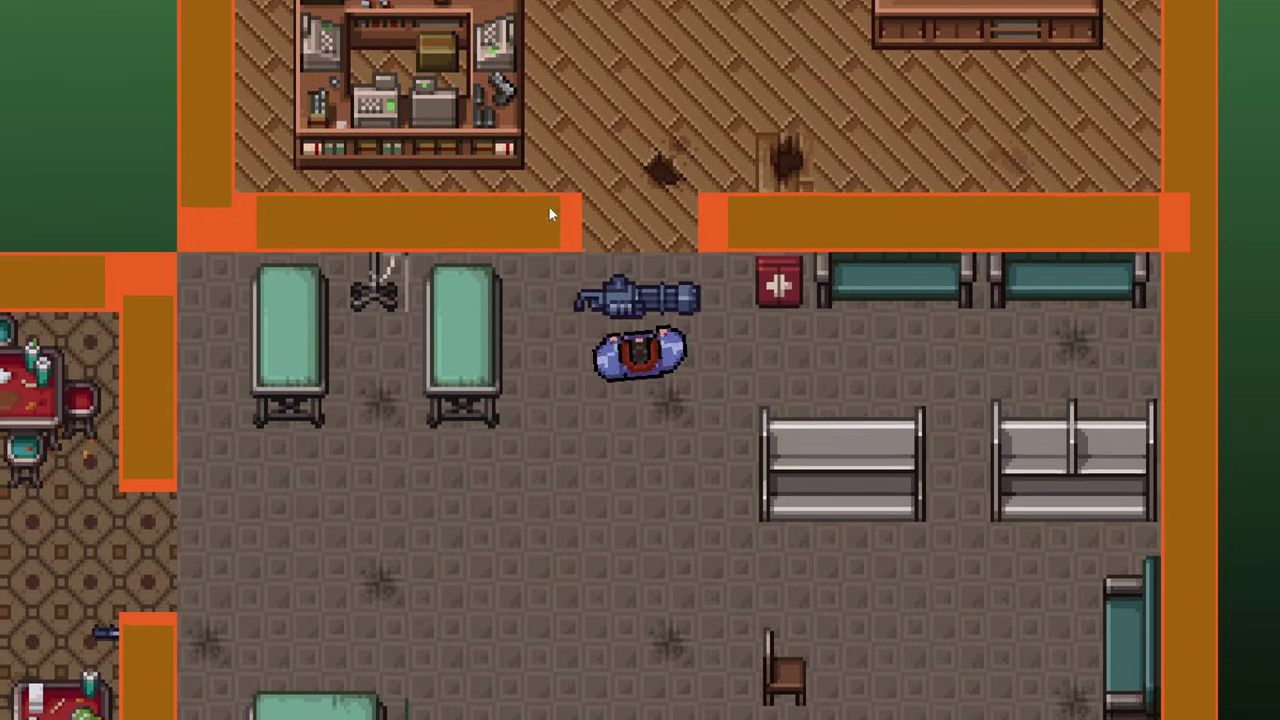
pyautogui.press('s')
pyautogui.press('a')
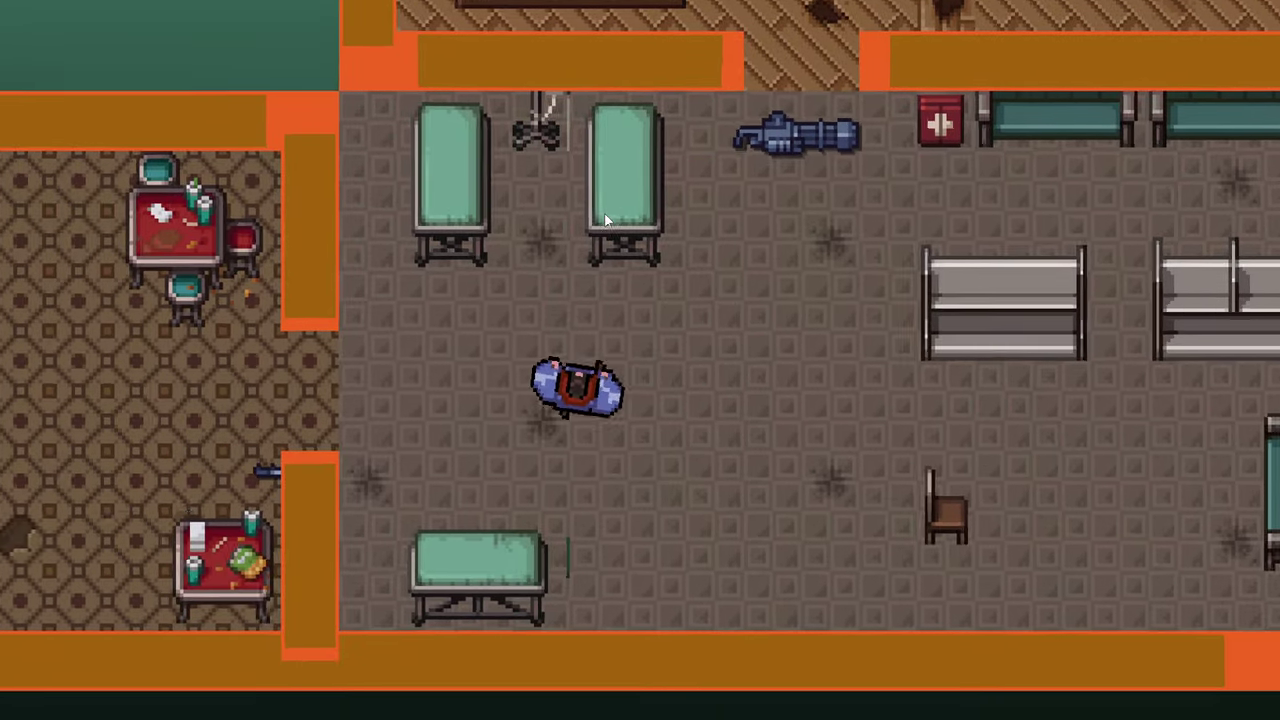